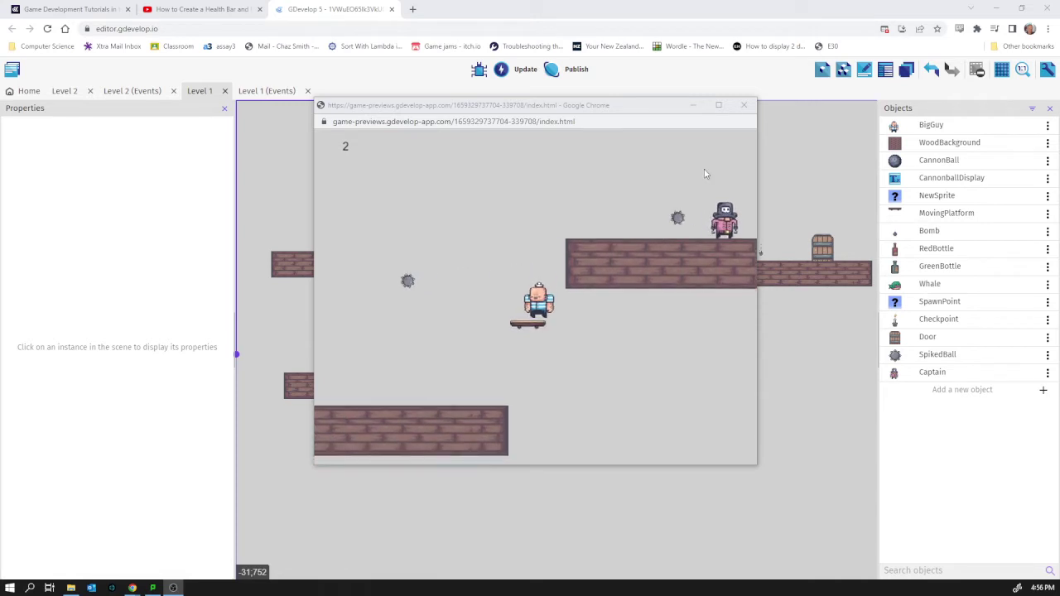
# - Close the Chrome game preview window to get back to the Level 1 scene editor
pyautogui.click(744, 105)
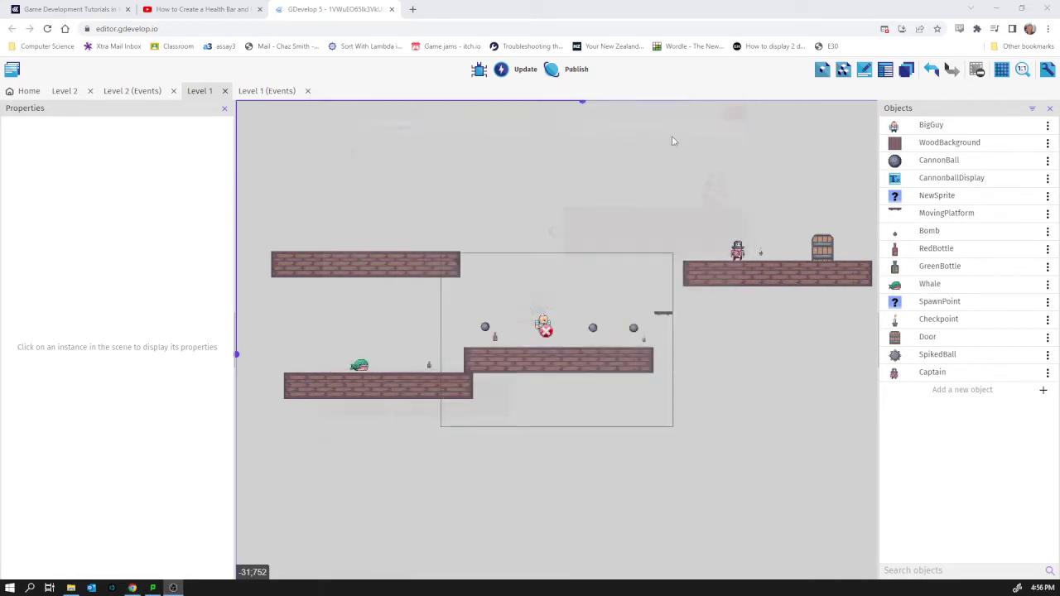
pyautogui.click(737, 252)
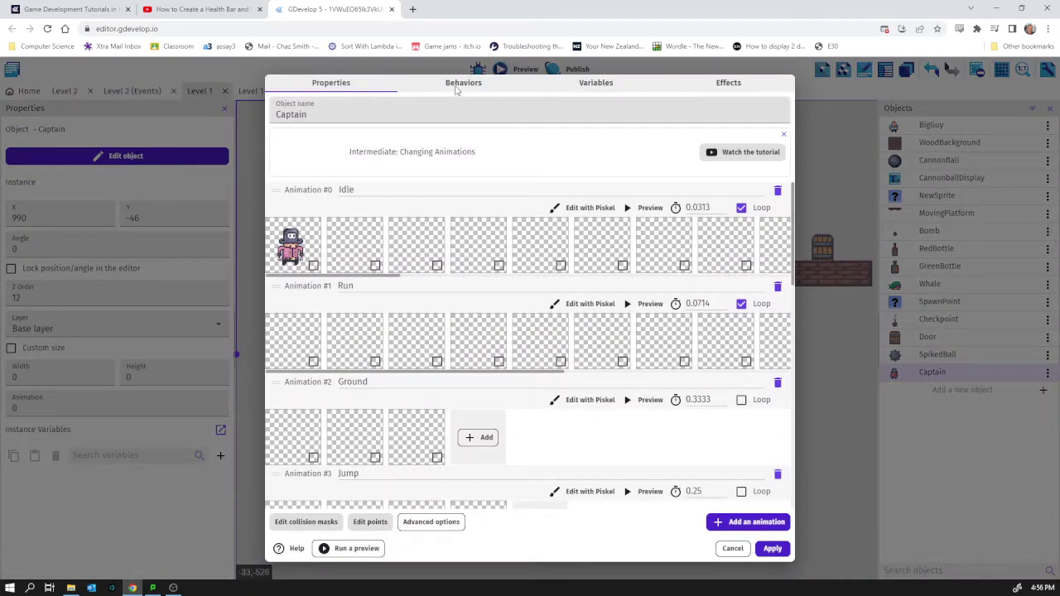
pyautogui.click(458, 83)
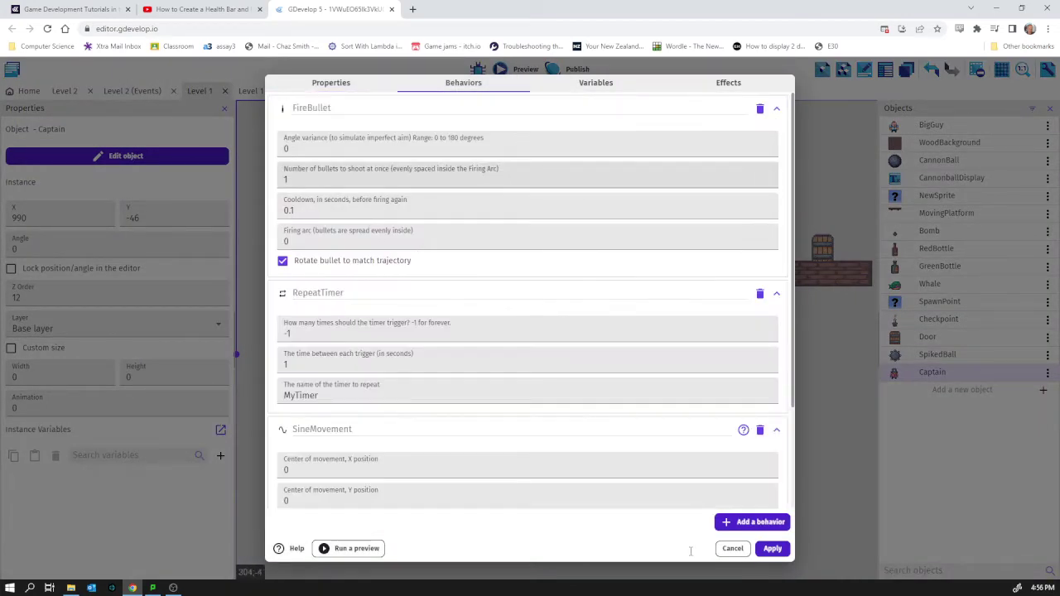
pyautogui.click(752, 522)
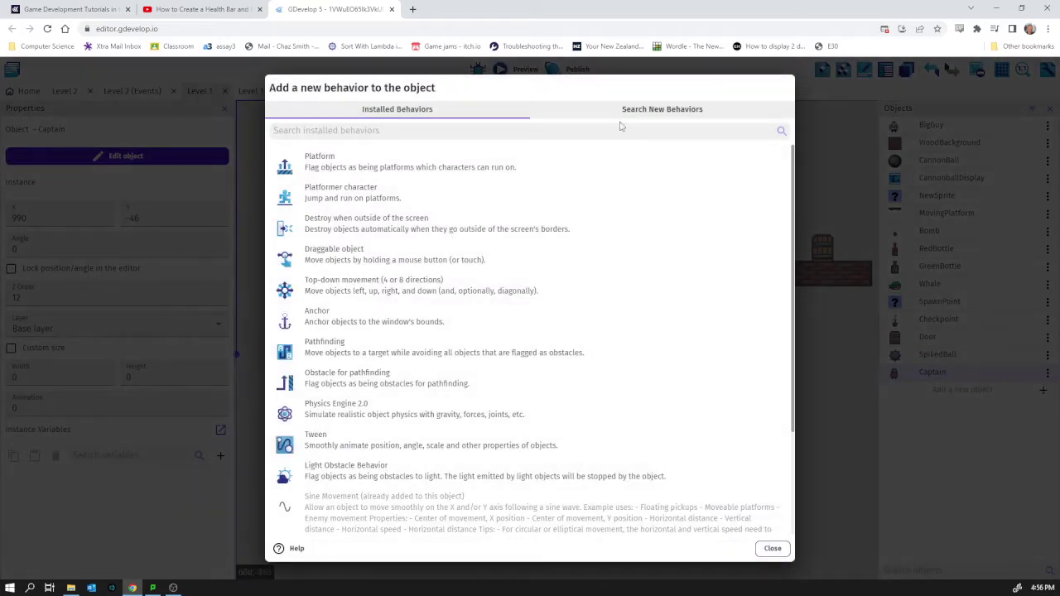
pyautogui.click(629, 109)
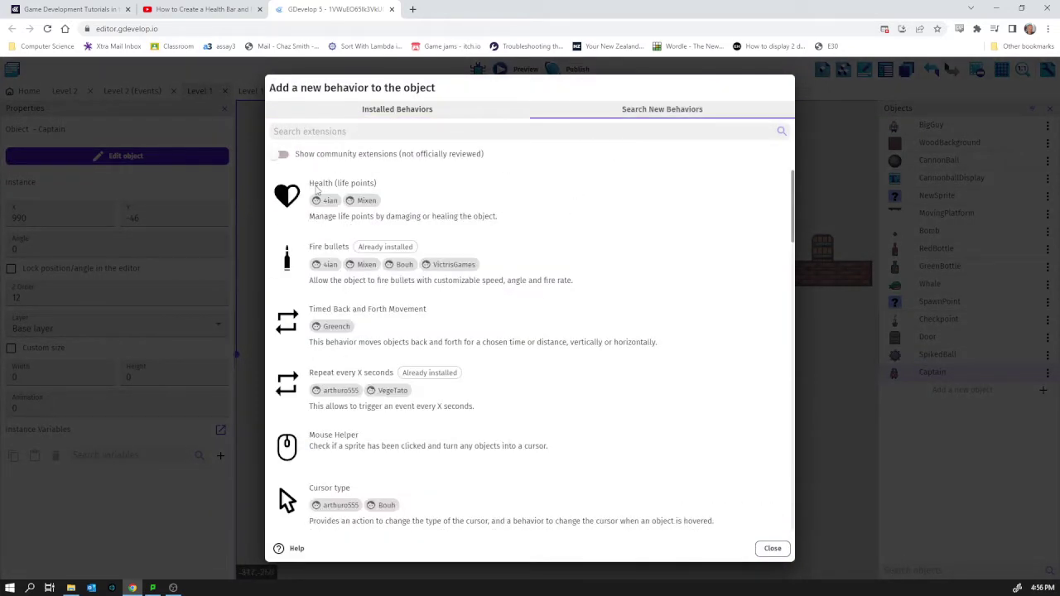
pyautogui.click(771, 549)
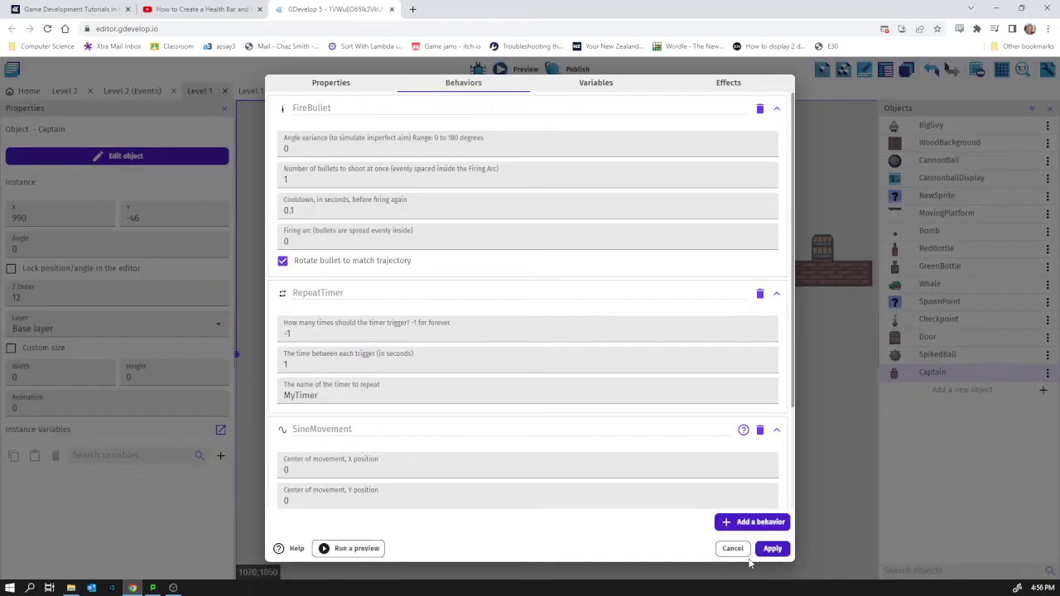
pyautogui.click(741, 554)
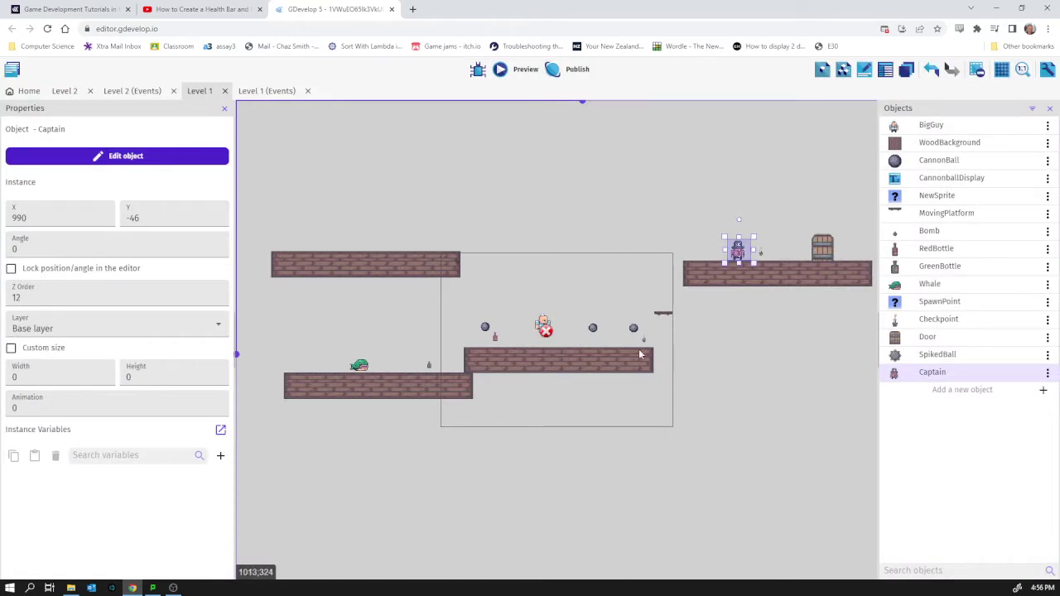
pyautogui.click(593, 331)
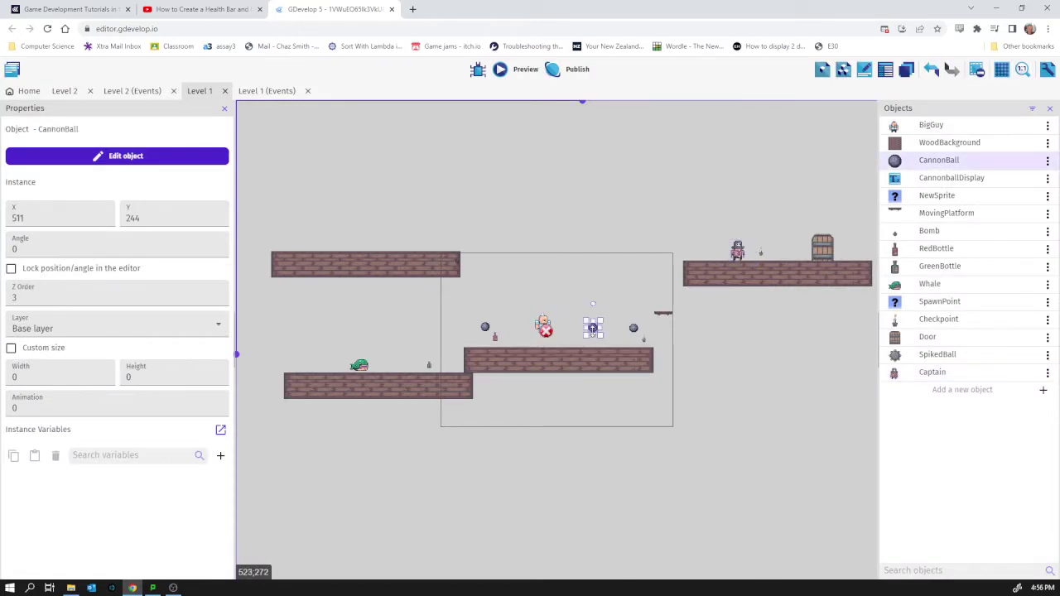
pyautogui.click(634, 329)
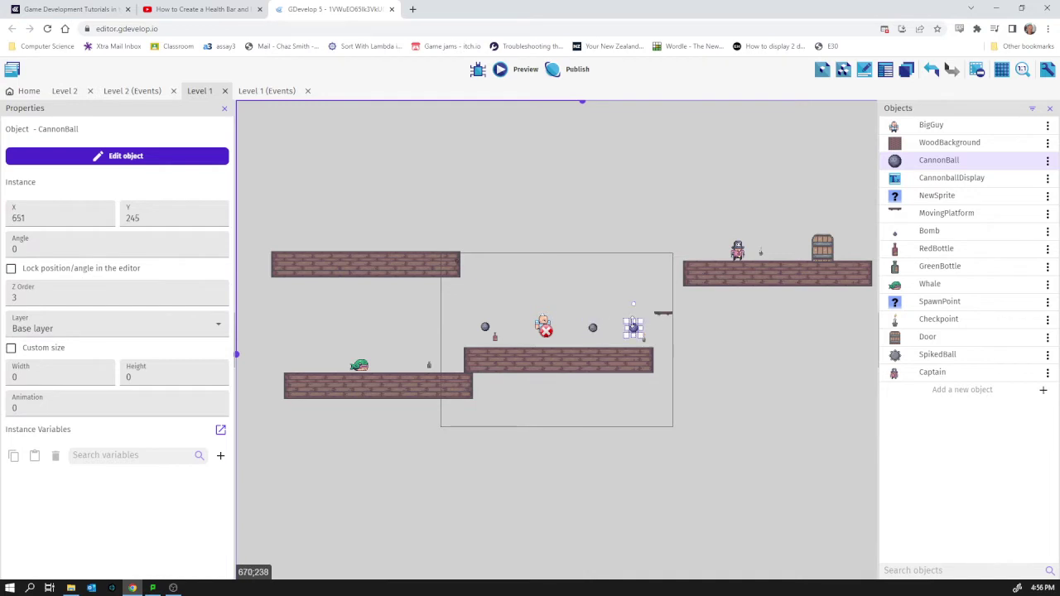
pyautogui.click(485, 328)
pyautogui.click(740, 254)
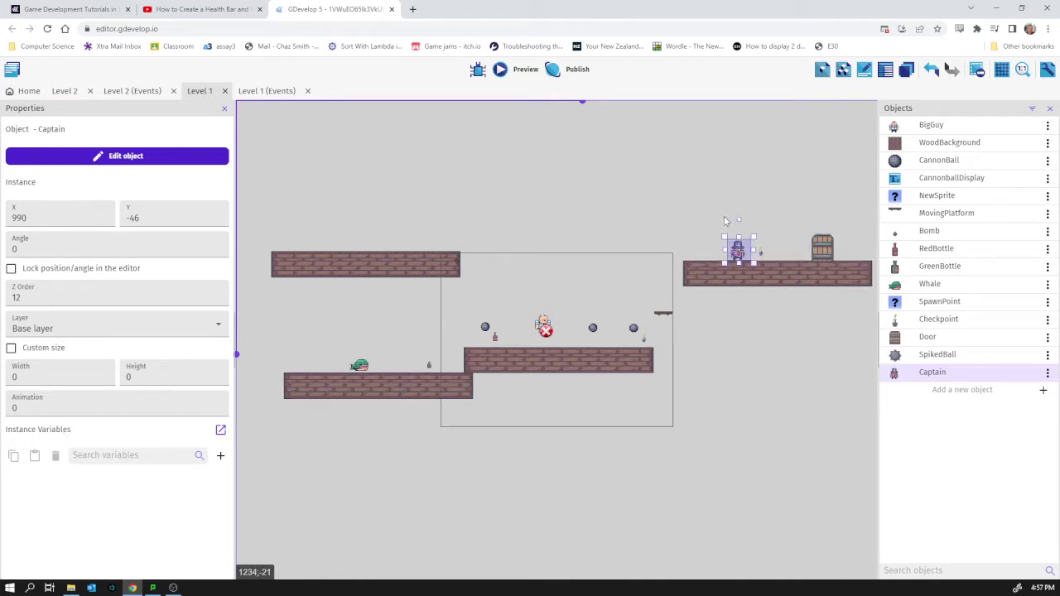
pyautogui.click(789, 327)
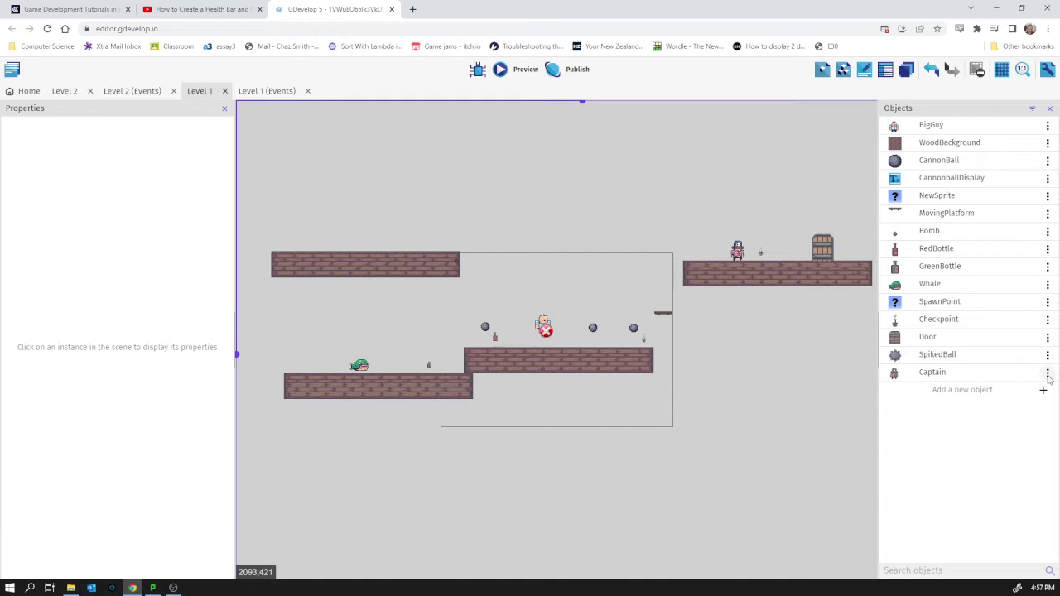
# - Add a Number object variable named Health with value 0 to Captain
pyautogui.click(1047, 374)
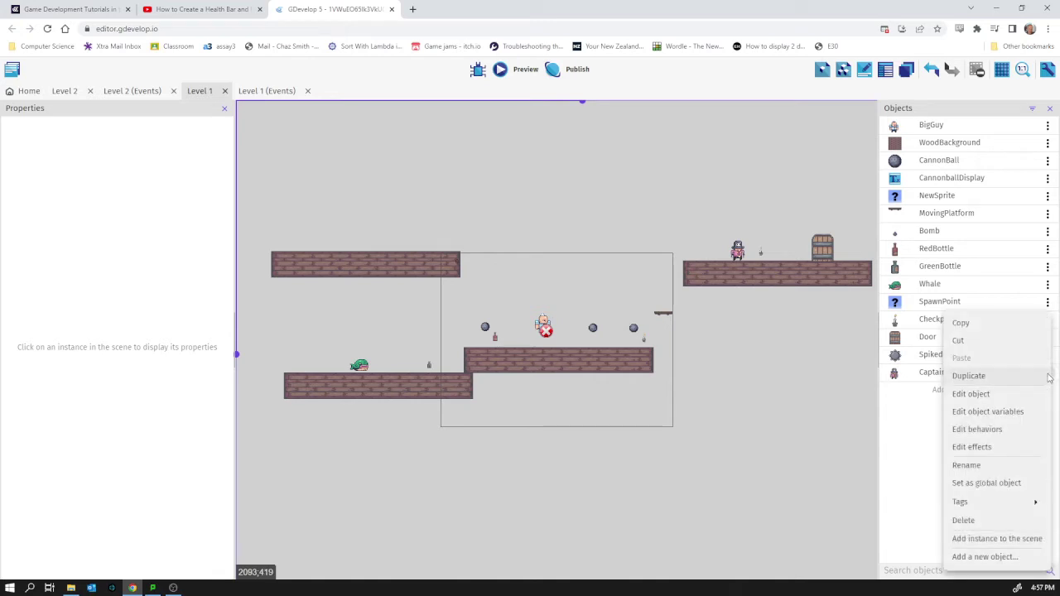
pyautogui.click(990, 411)
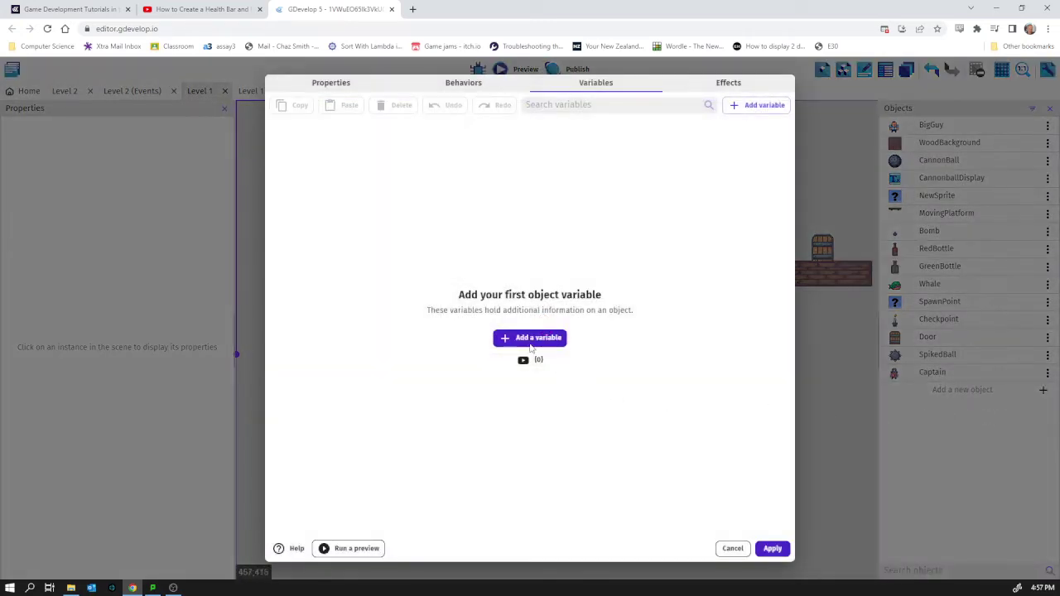
pyautogui.click(507, 339)
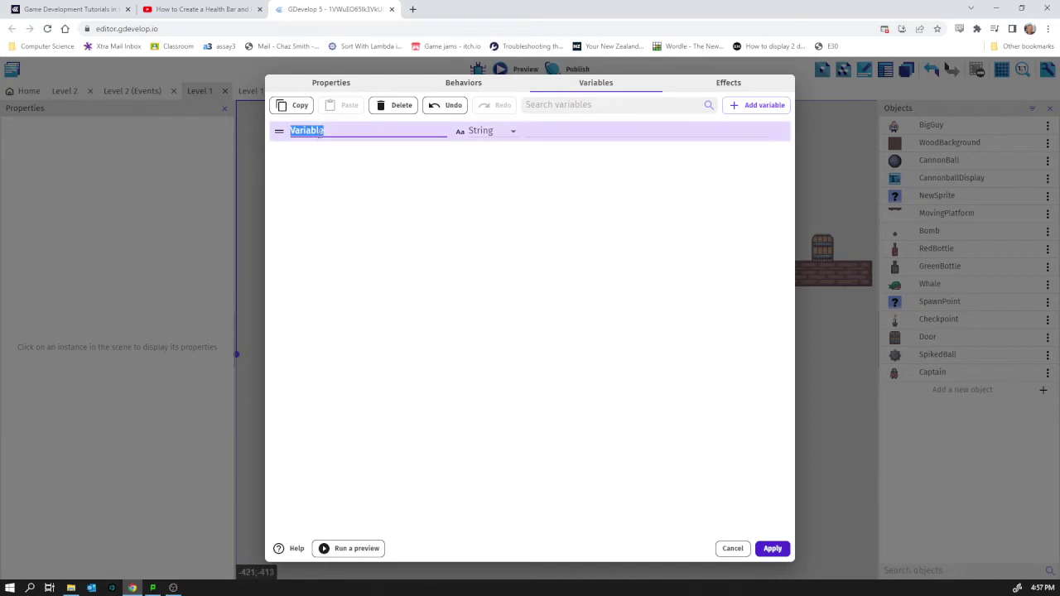
pyautogui.write('Health')
pyautogui.click(508, 133)
pyautogui.click(497, 141)
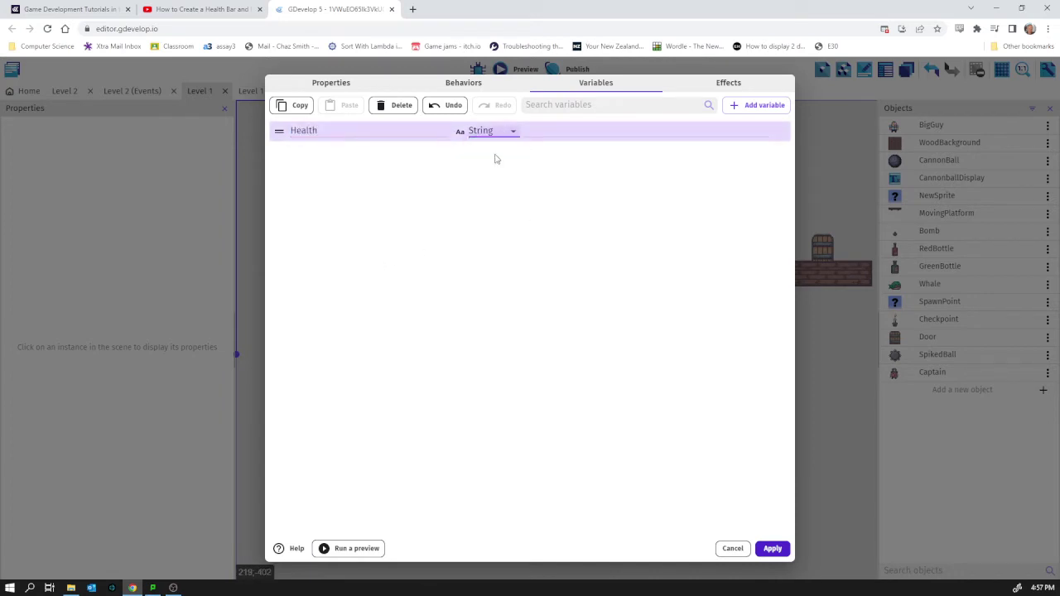
pyautogui.click(495, 159)
pyautogui.click(541, 131)
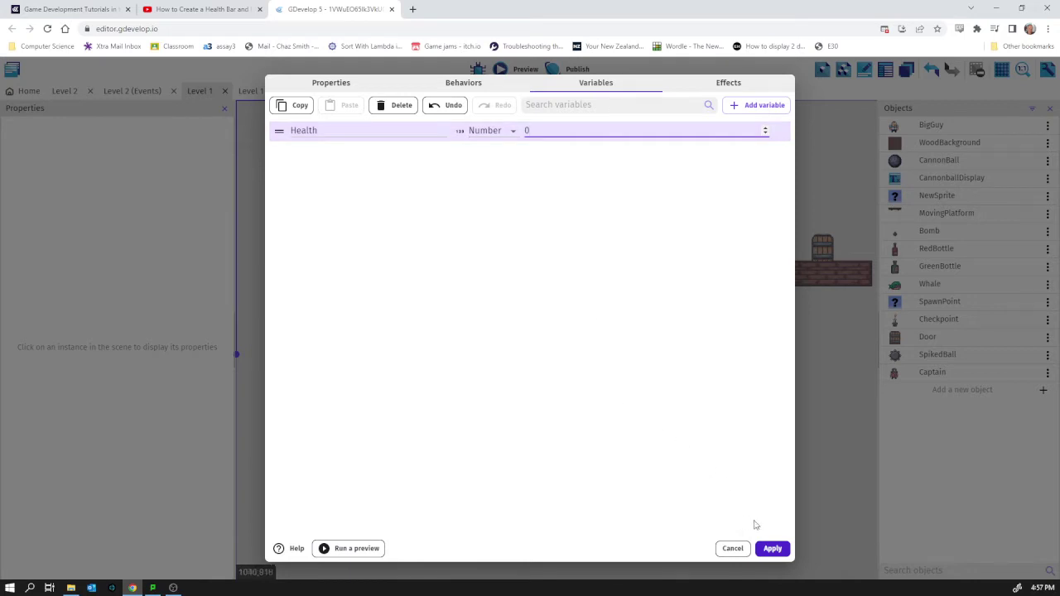
# - Apply the Health variable and add a new empty event on the Level 1 event sheet
pyautogui.click(772, 548)
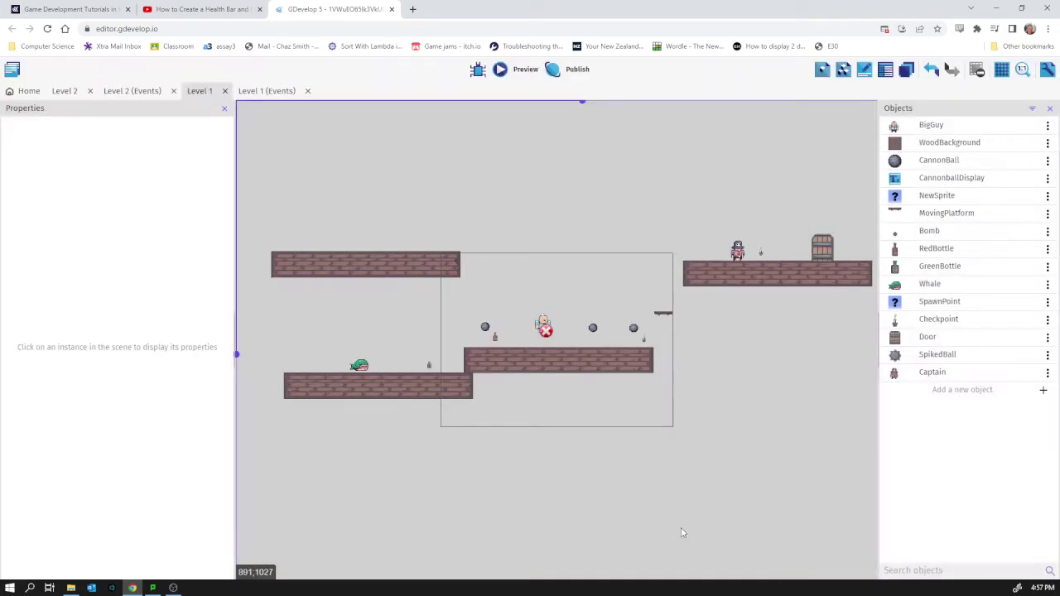
pyautogui.click(267, 90)
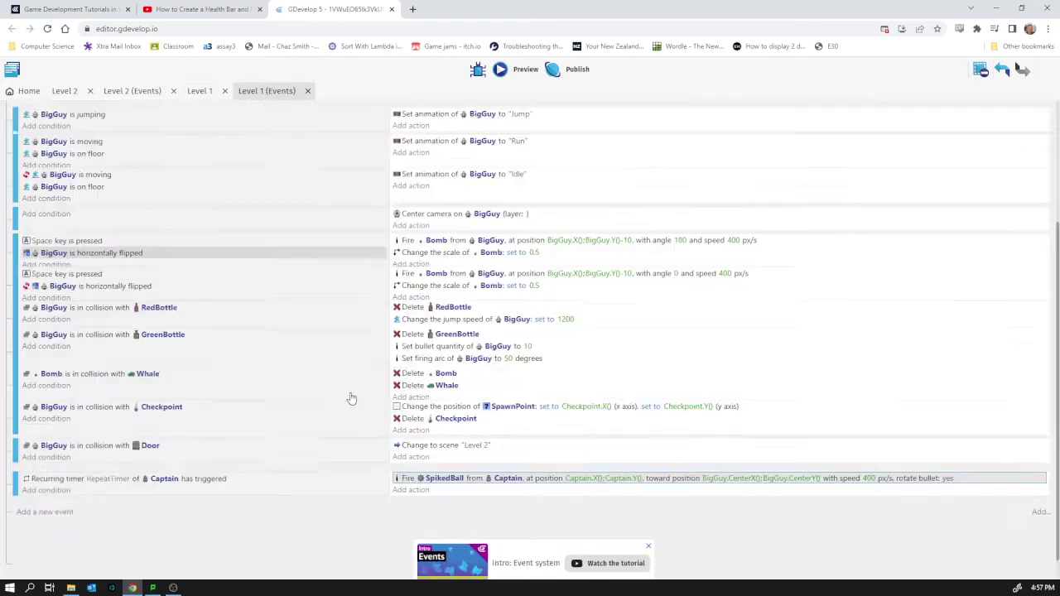
pyautogui.click(49, 511)
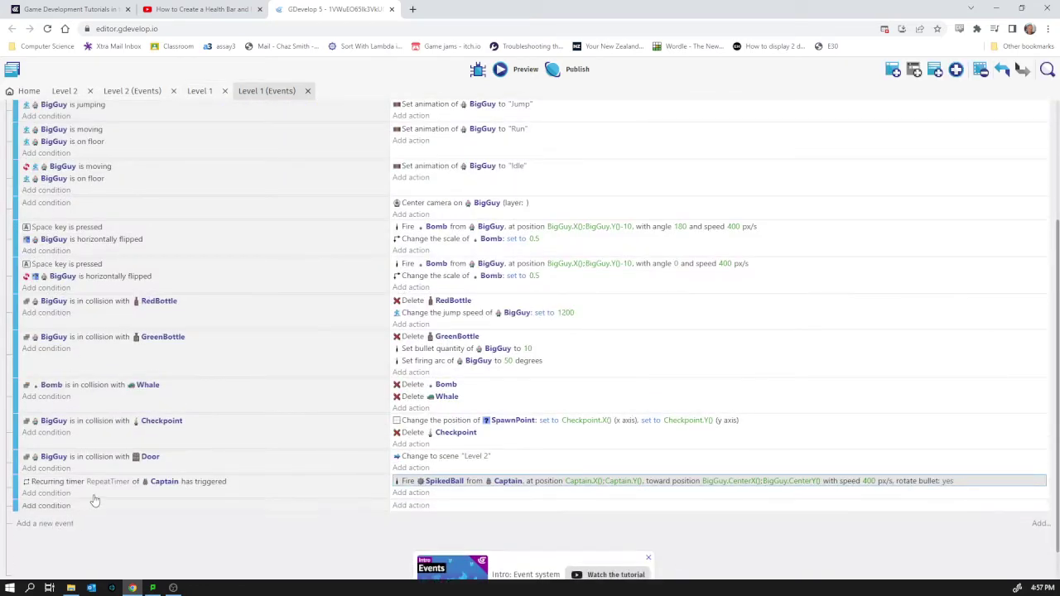
# - Give the new event the condition 'Bomb is in collision with Captain'
pyautogui.click(51, 506)
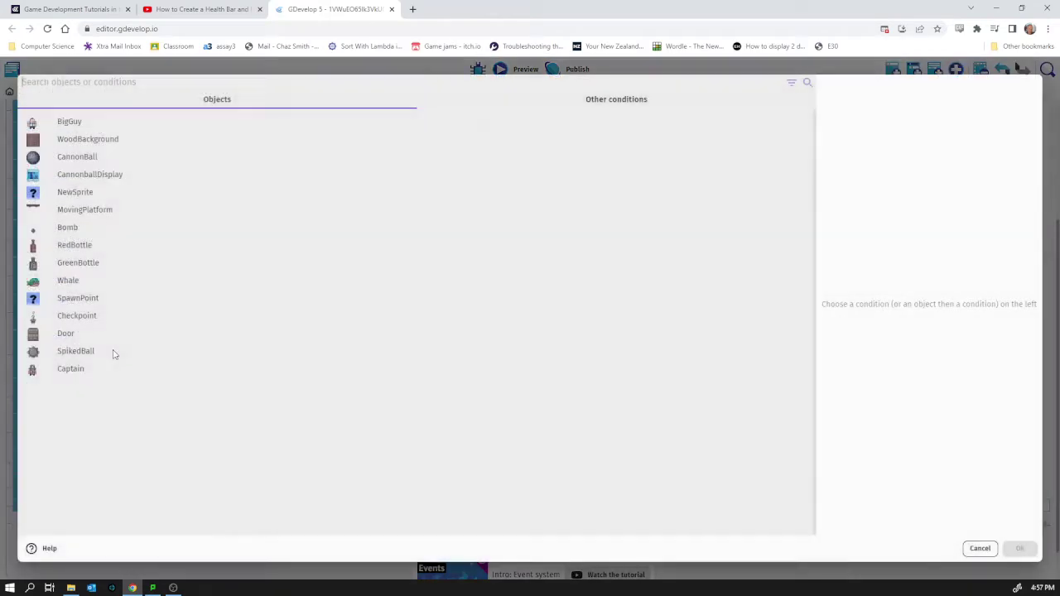
pyautogui.click(75, 159)
pyautogui.click(165, 228)
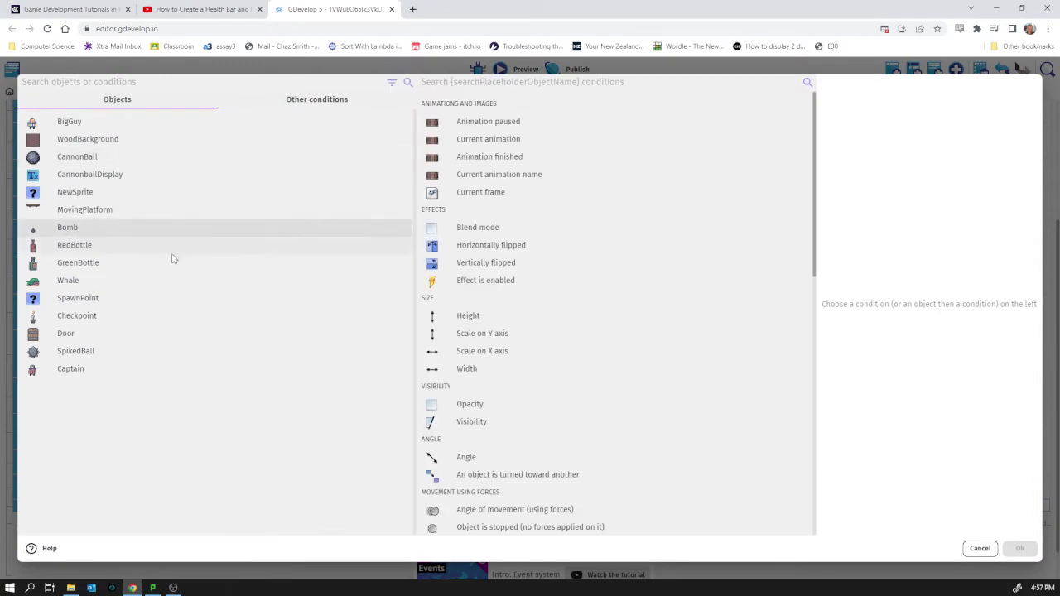
pyautogui.click(458, 81)
pyautogui.write('coll')
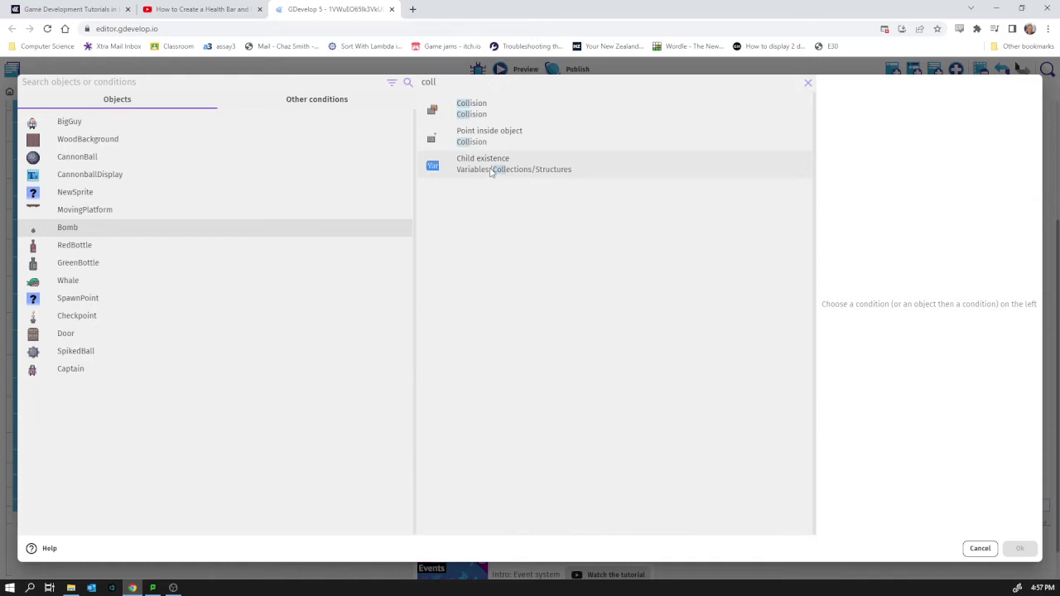
pyautogui.click(472, 108)
pyautogui.scroll(-2, 808, 315)
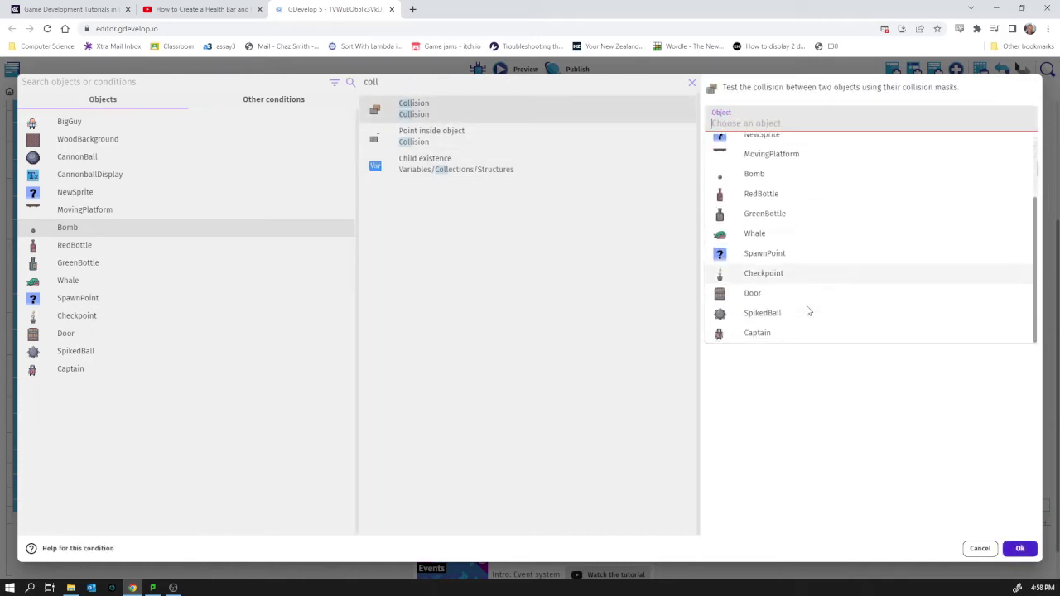
pyautogui.click(769, 331)
pyautogui.click(1017, 548)
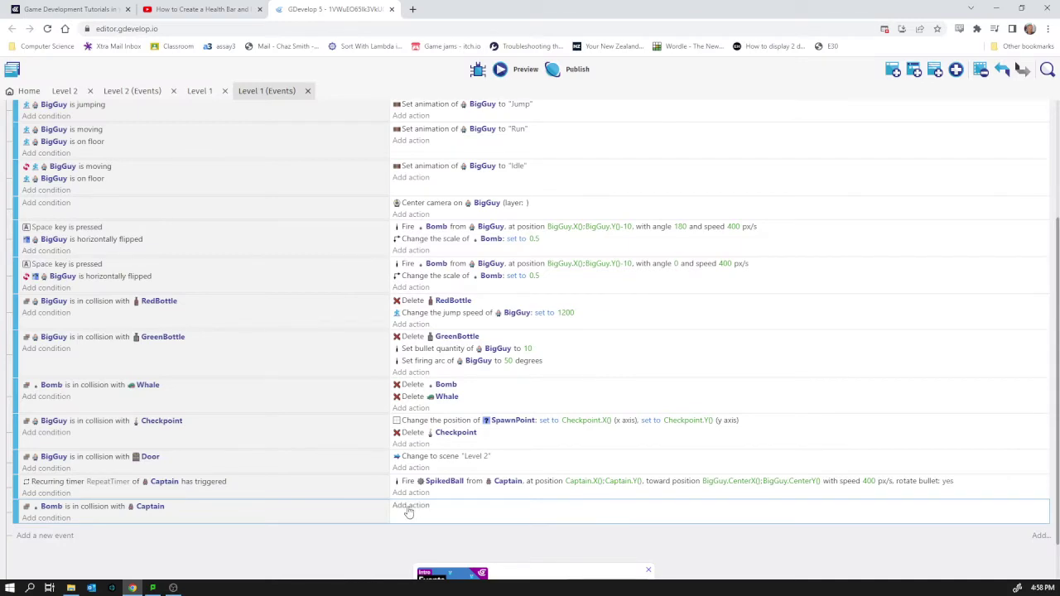
# - Add an action to the collision event that adds 1 to Captain's Health variable
pyautogui.click(413, 513)
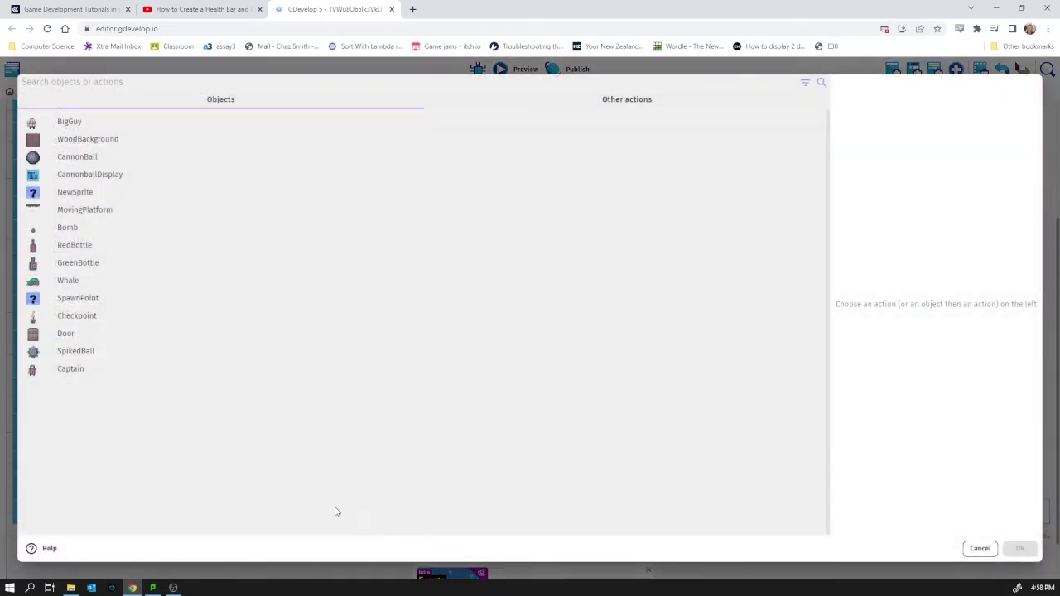
pyautogui.click(67, 370)
pyautogui.scroll(-10, 526, 314)
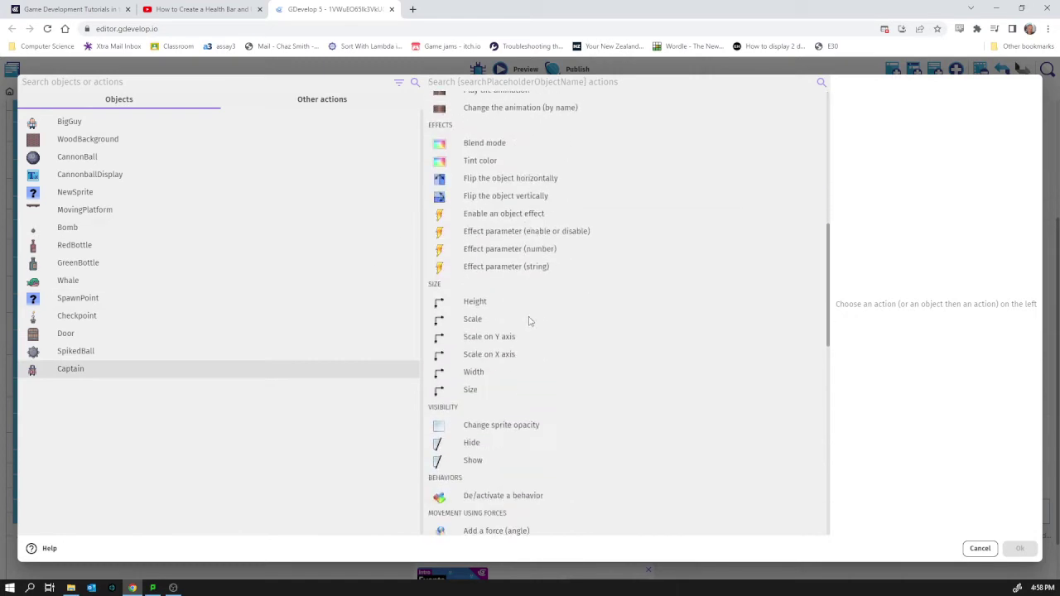
pyautogui.scroll(-3, 554, 390)
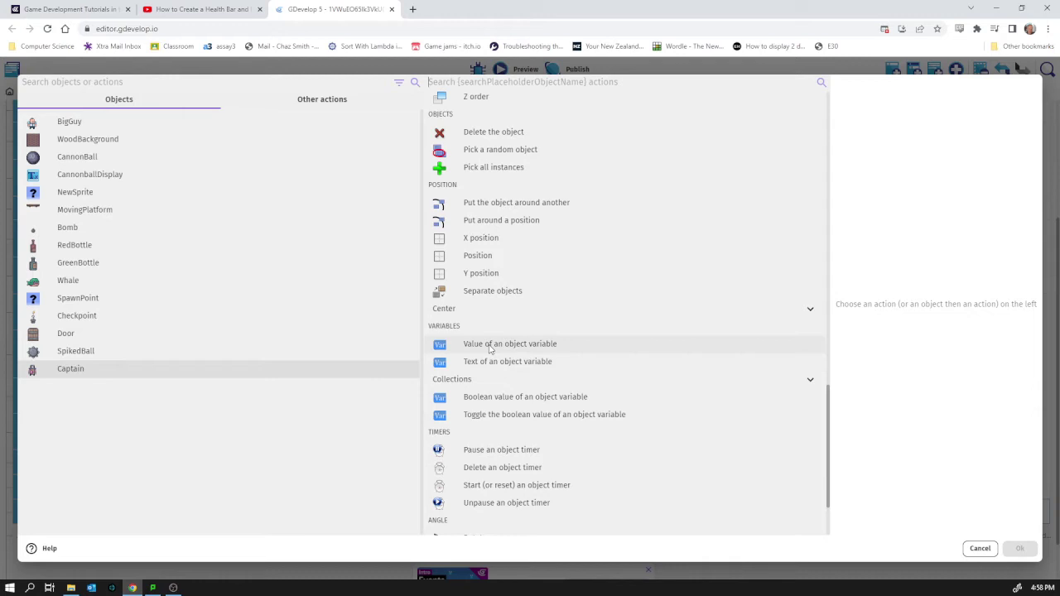
pyautogui.click(497, 348)
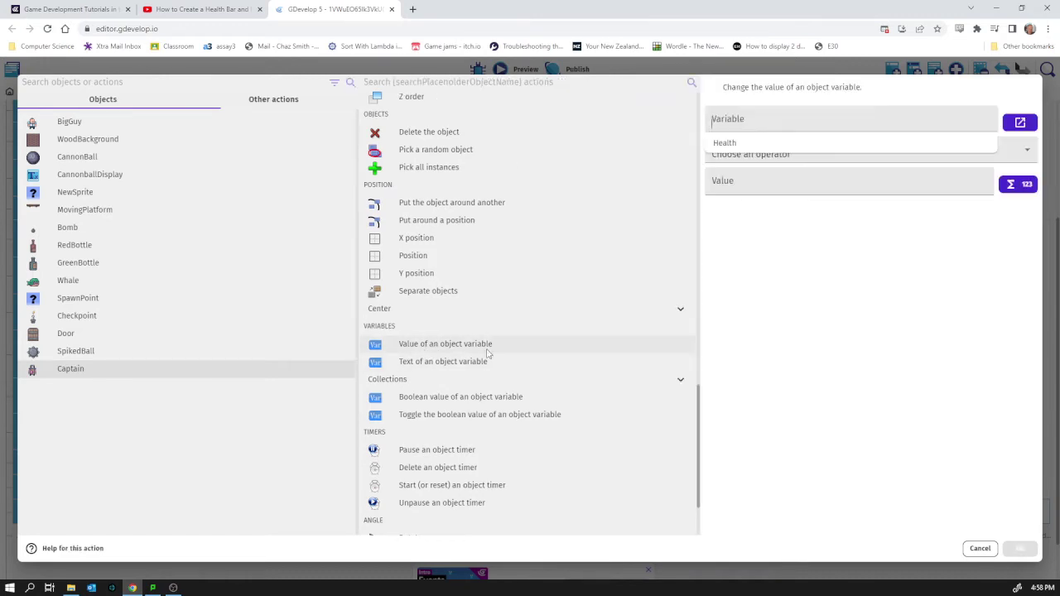
pyautogui.click(732, 144)
pyautogui.click(749, 154)
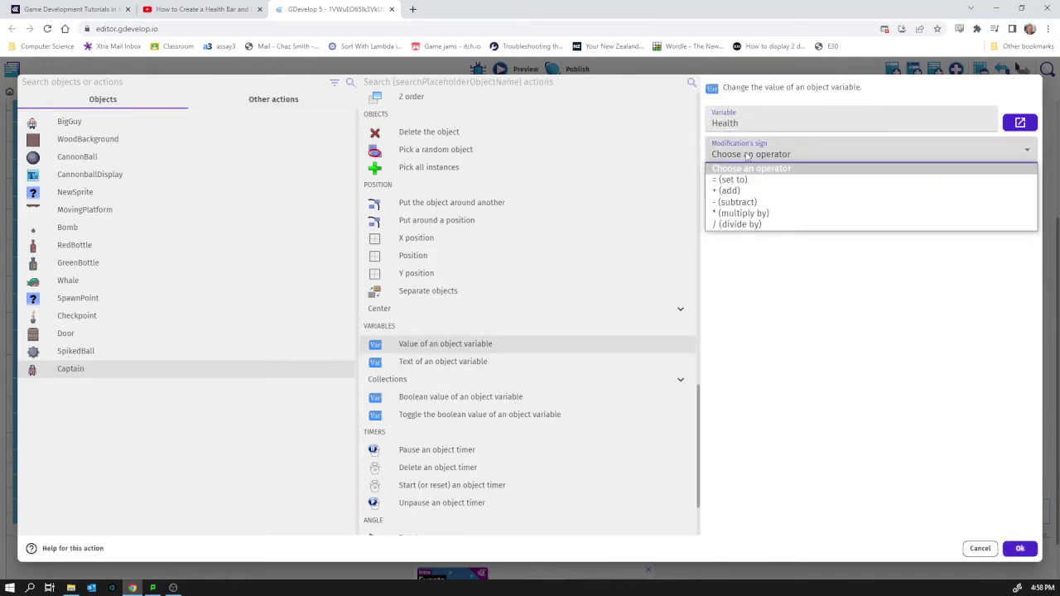
pyautogui.click(739, 189)
pyautogui.click(739, 189)
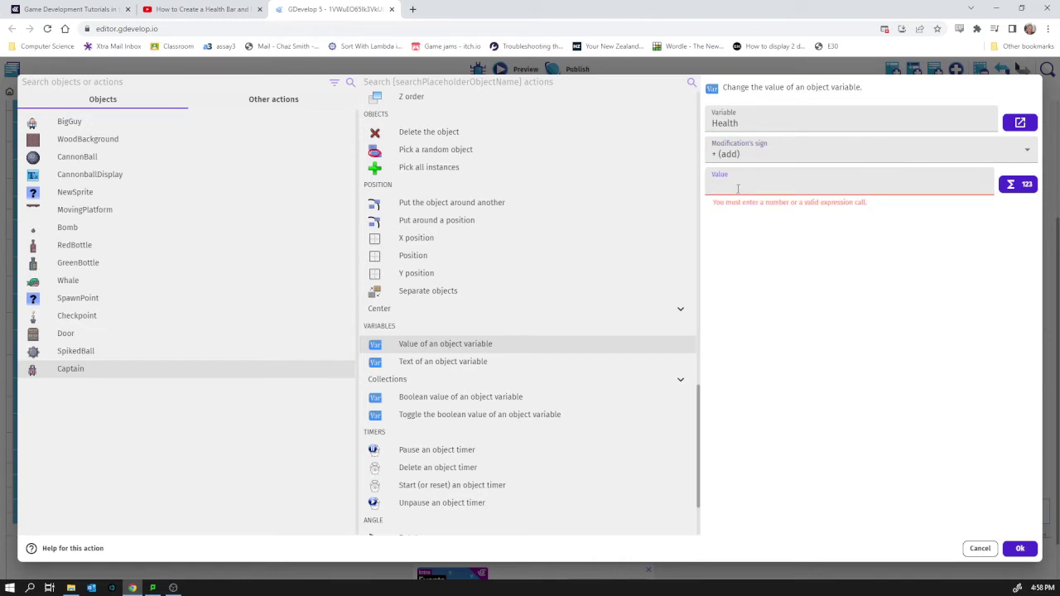
pyautogui.write('1')
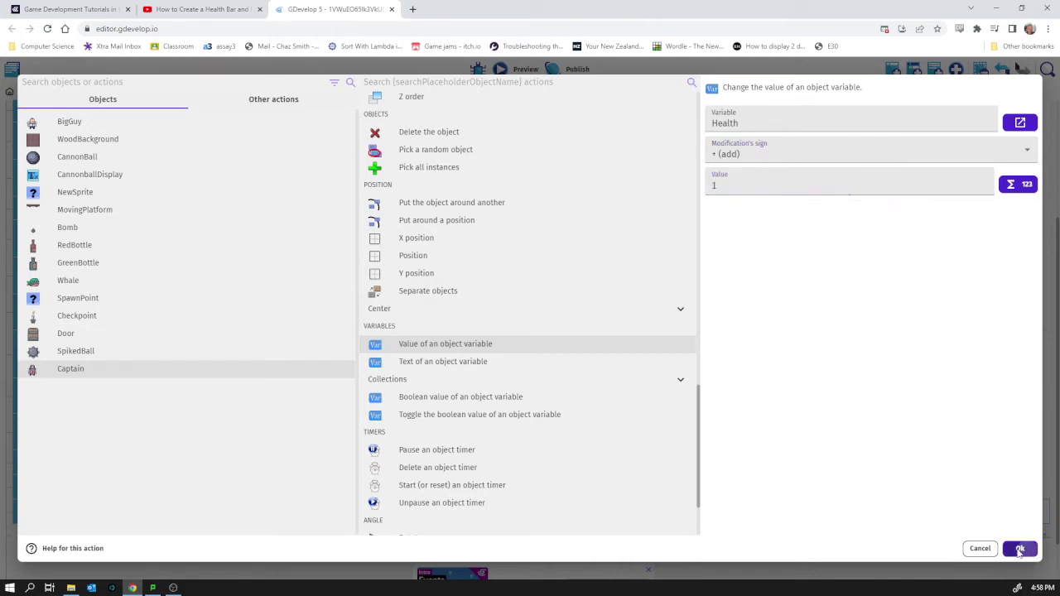
pyautogui.click(1019, 548)
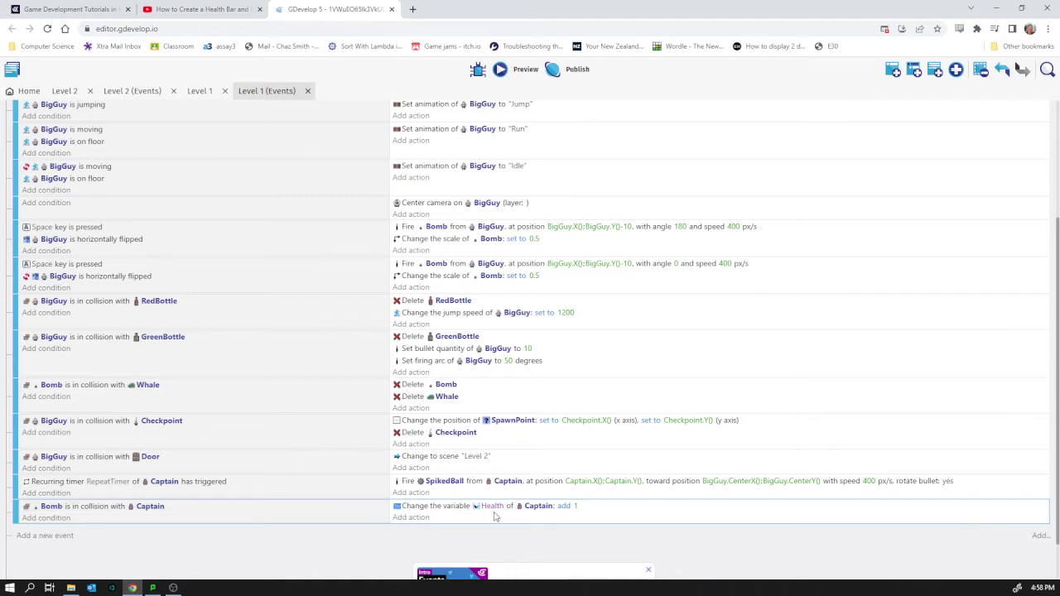
# - Add a new event with the condition Captain's Health variable equals 3
pyautogui.click(37, 536)
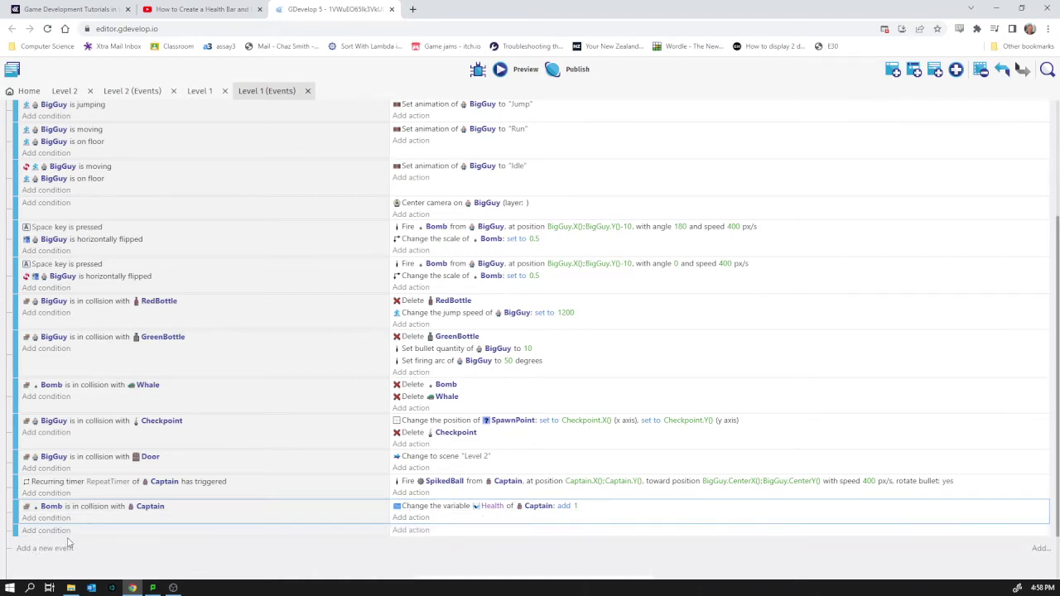
pyautogui.click(58, 534)
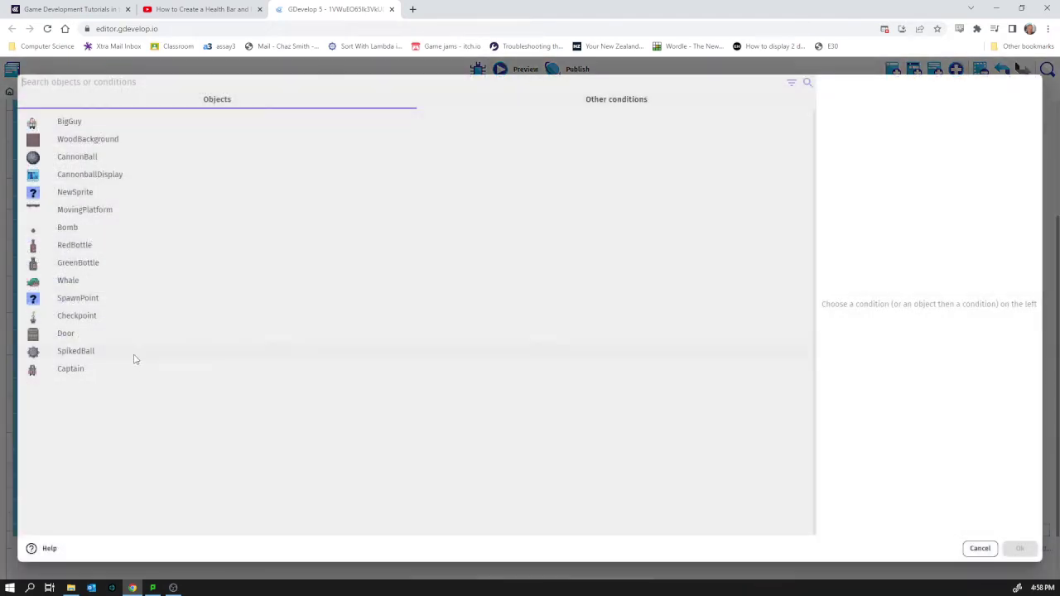
pyautogui.click(86, 371)
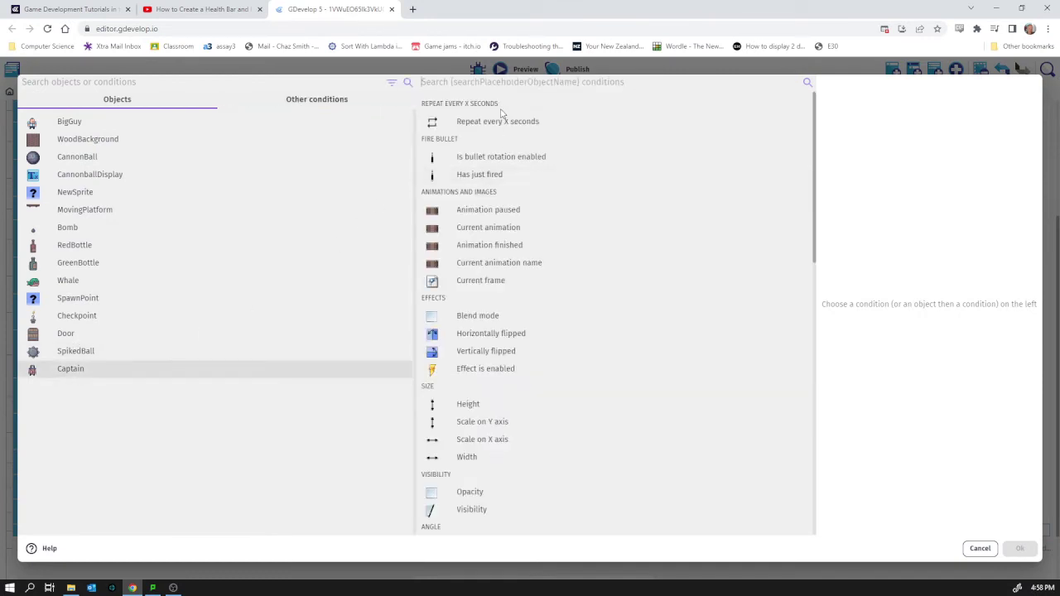
pyautogui.scroll(-5, 488, 392)
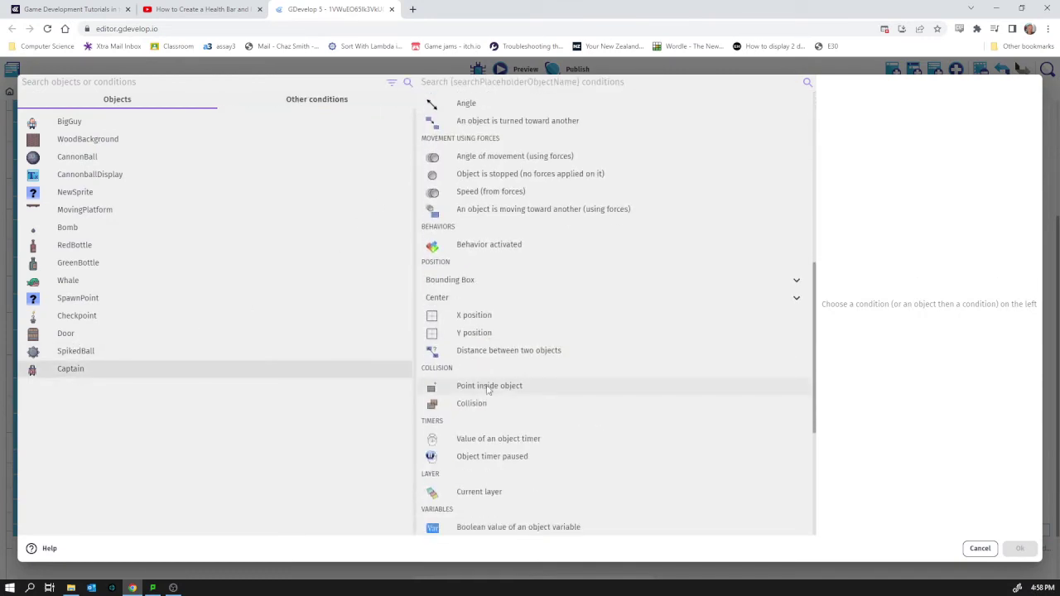
pyautogui.scroll(-3, 489, 390)
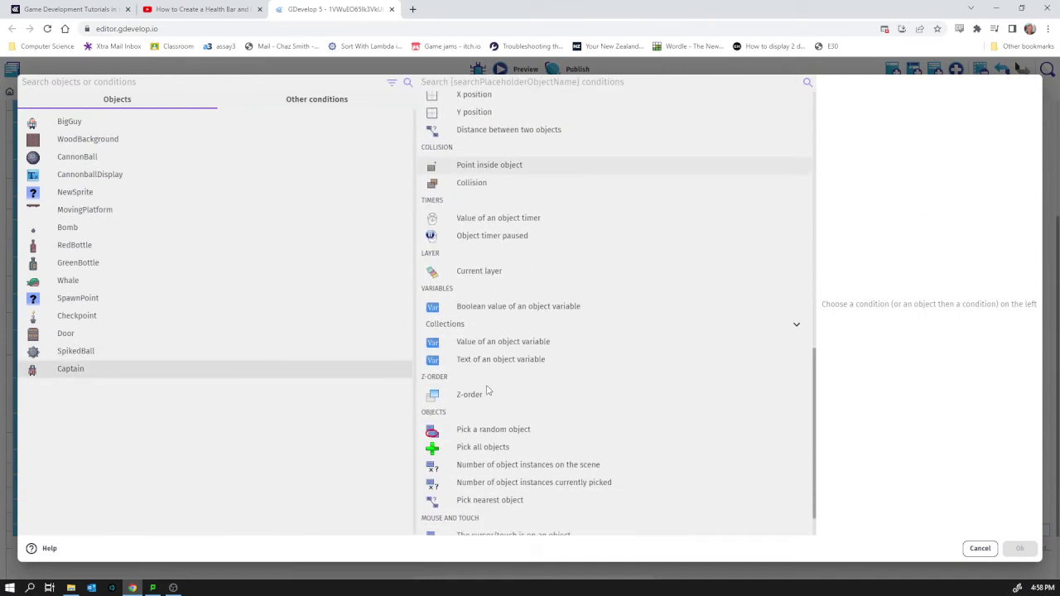
pyautogui.click(482, 345)
pyautogui.click(734, 144)
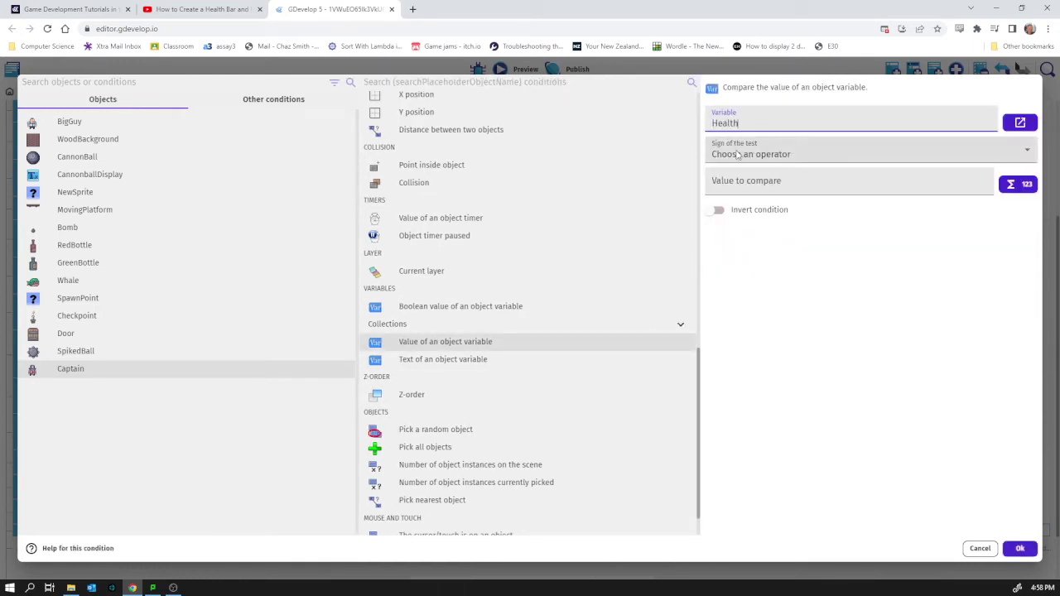
pyautogui.click(737, 155)
pyautogui.click(736, 181)
pyautogui.click(725, 188)
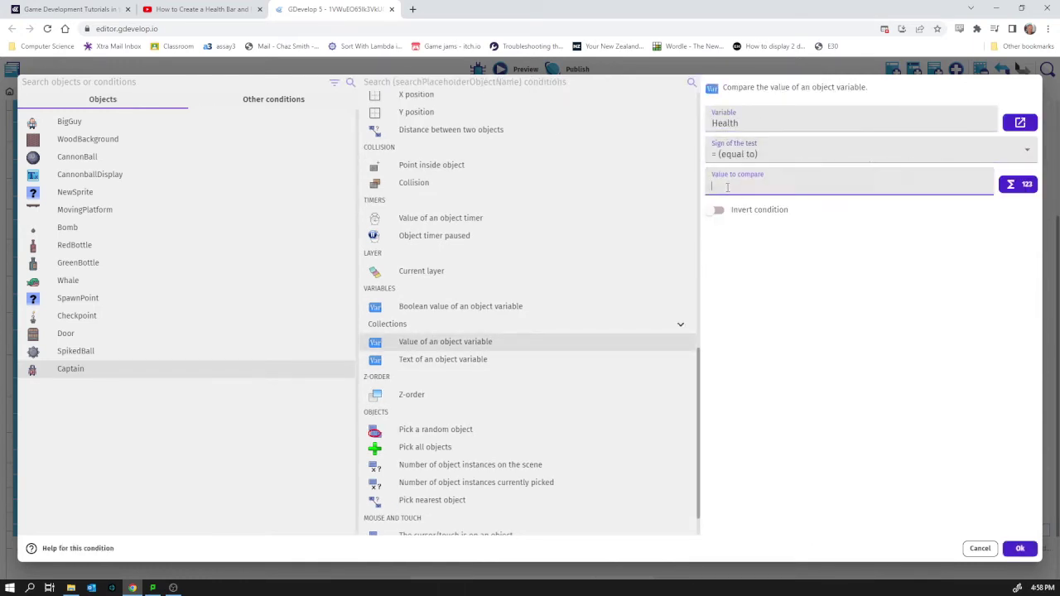
pyautogui.click(1020, 550)
# - Give that event the action 'Delete the object' on Captain
pyautogui.click(417, 529)
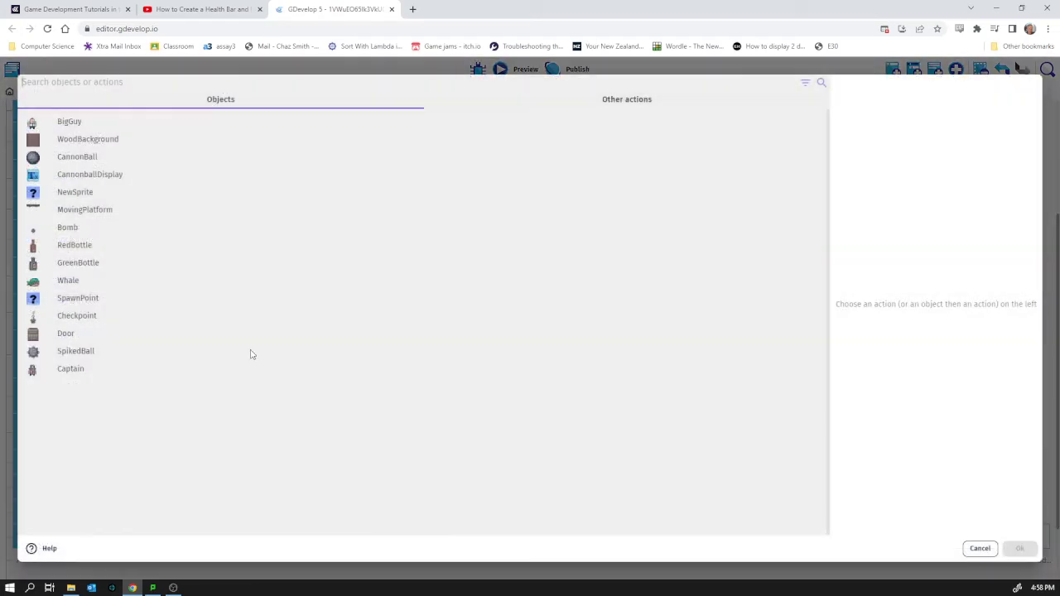
pyautogui.click(71, 371)
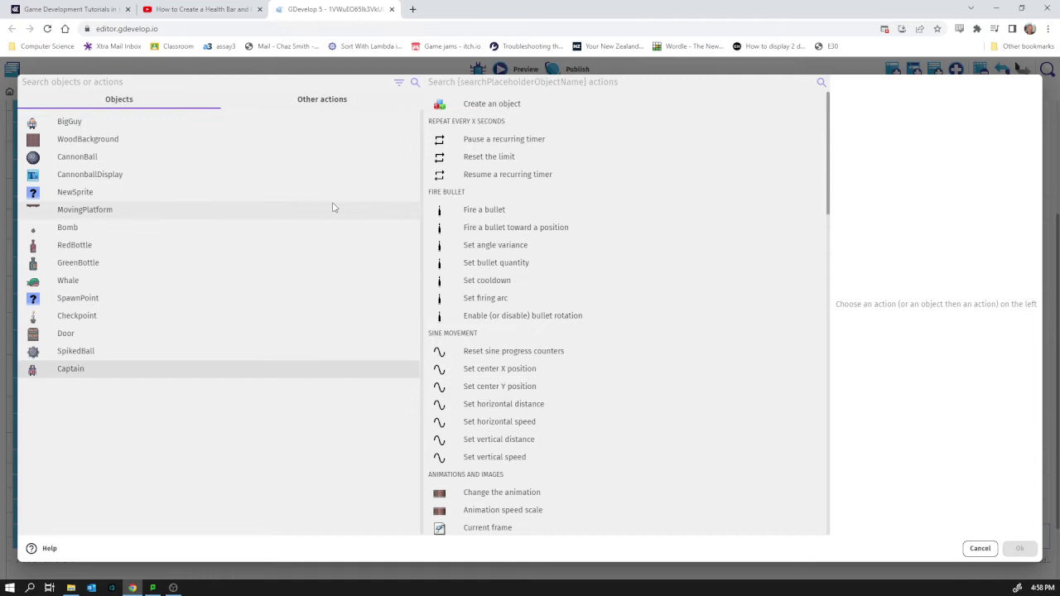
pyautogui.write('del')
pyautogui.press('Return')
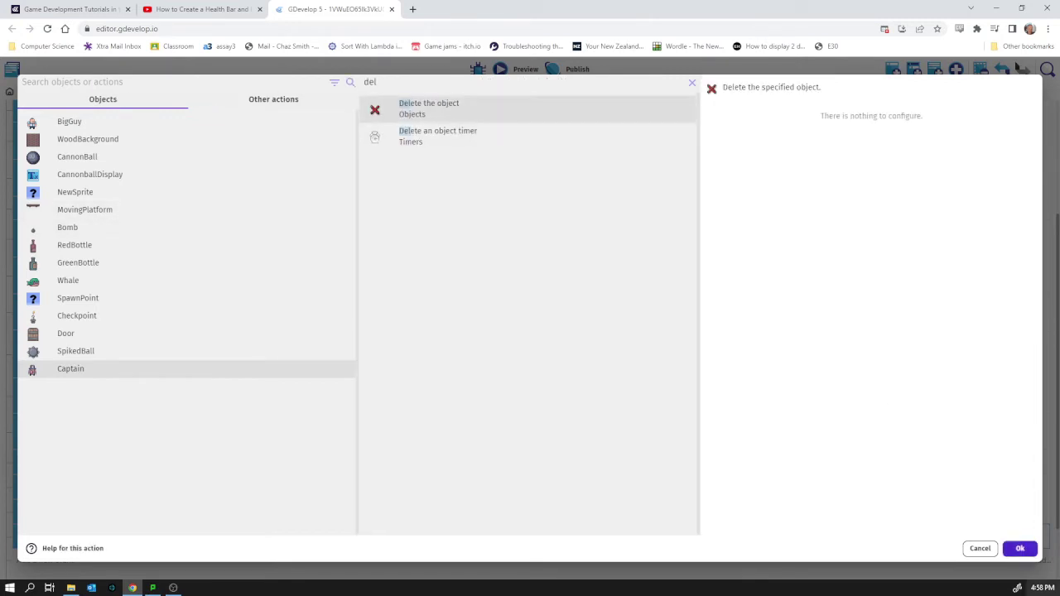
pyautogui.click(1020, 549)
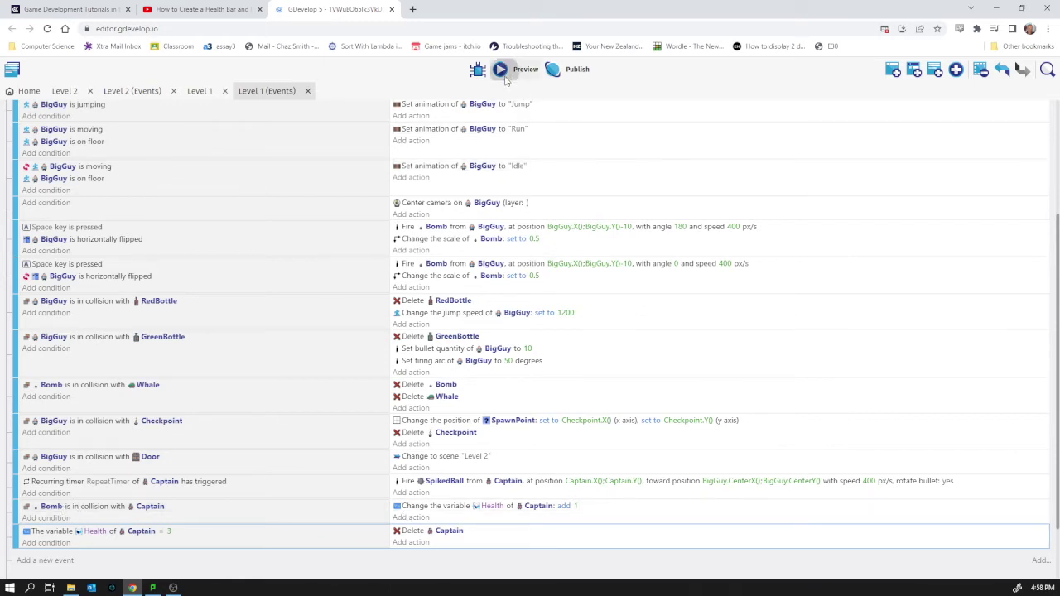
pyautogui.click(502, 72)
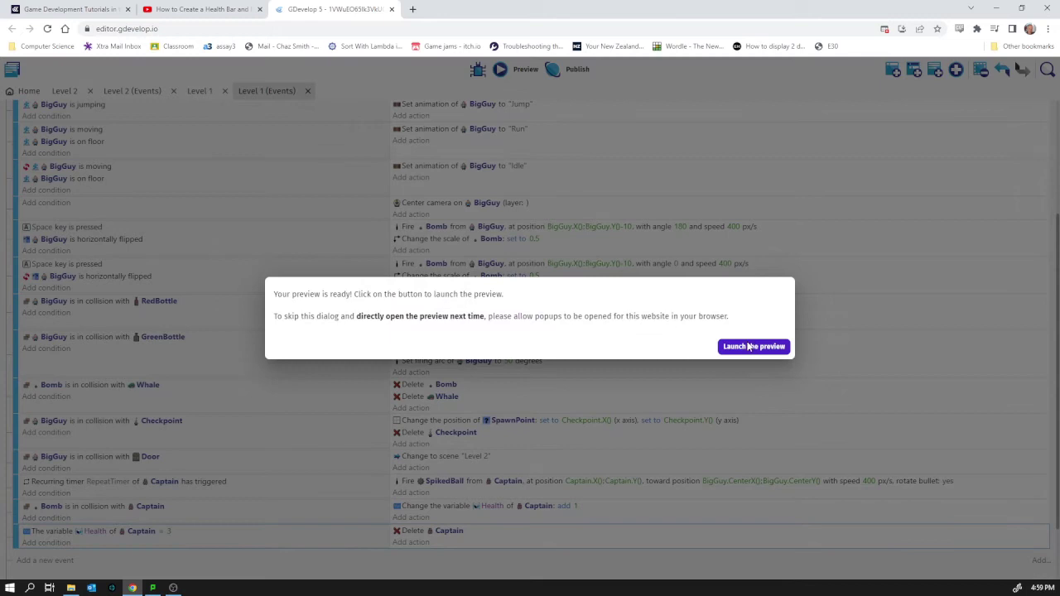
pyautogui.click(747, 346)
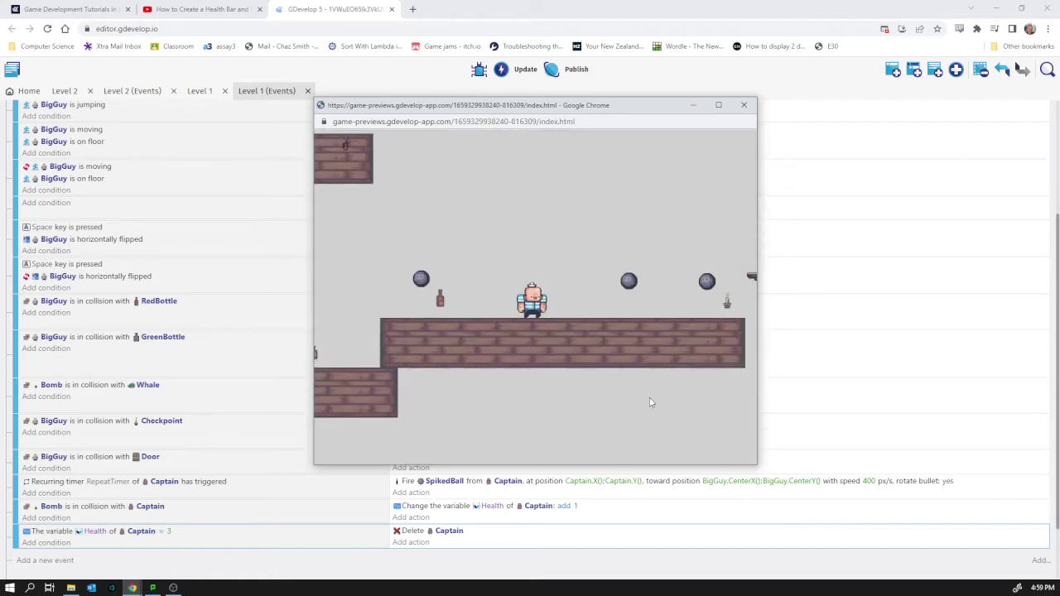
pyautogui.press('Right')
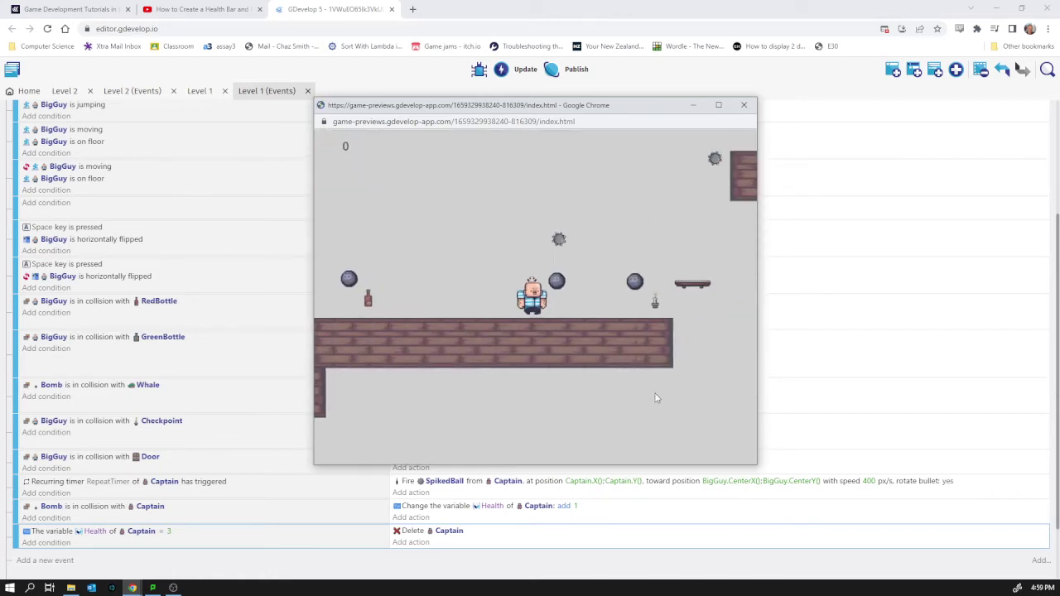
pyautogui.press('space')
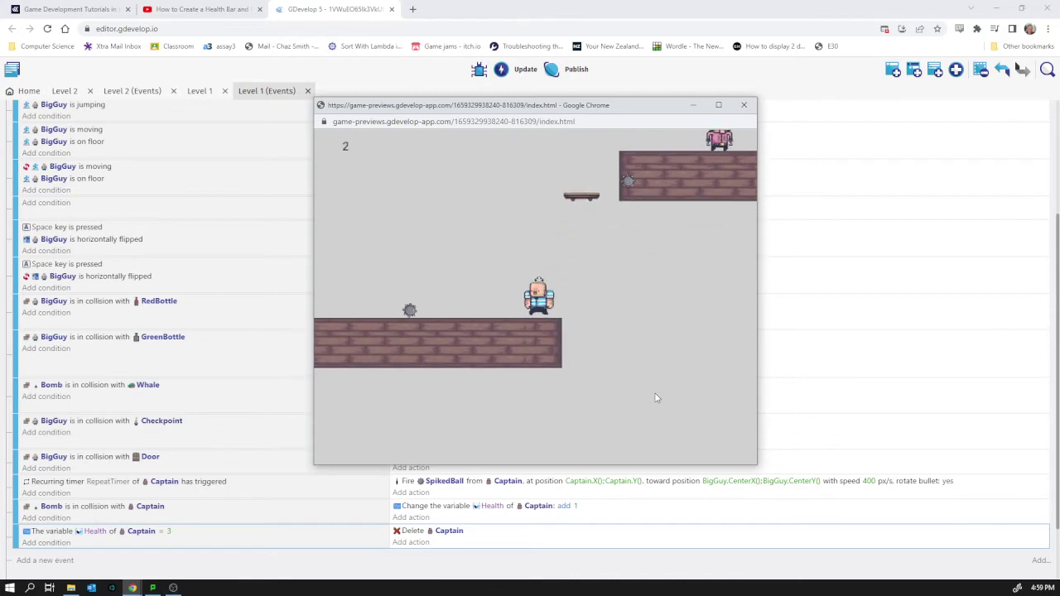
pyautogui.press('Right')
pyautogui.press('space')
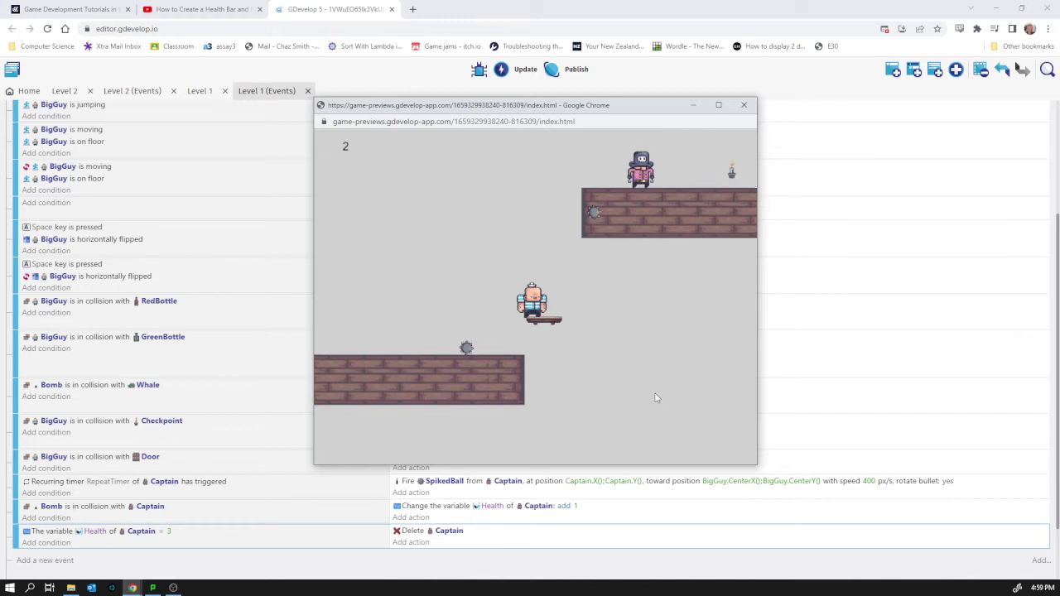
pyautogui.press('space')
pyautogui.press('Right')
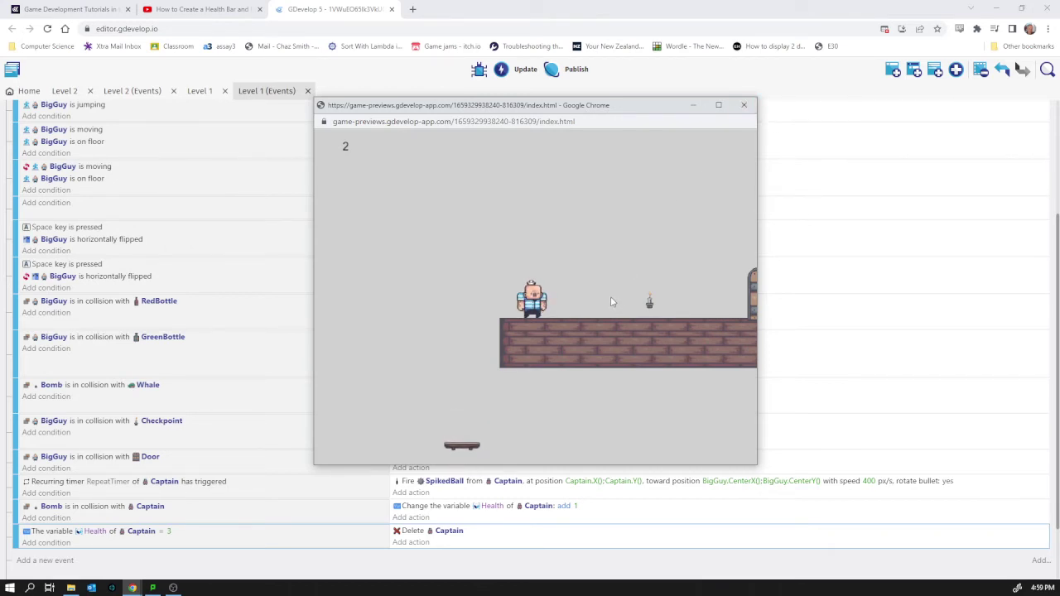
pyautogui.click(744, 106)
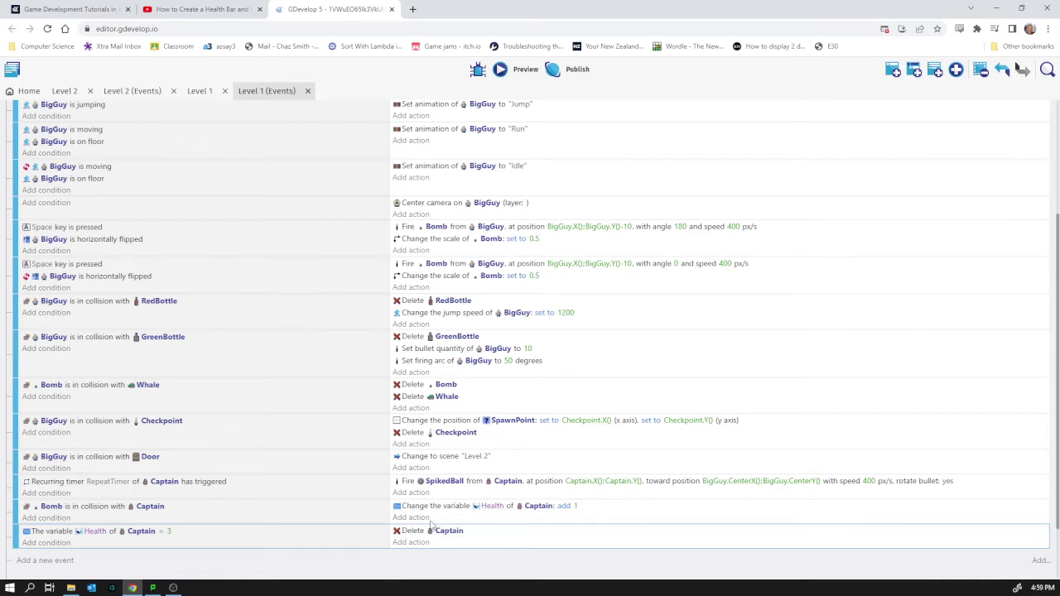
# - Add a 'Delete the object' action for Bomb to the Bomb–Captain collision event
pyautogui.click(413, 518)
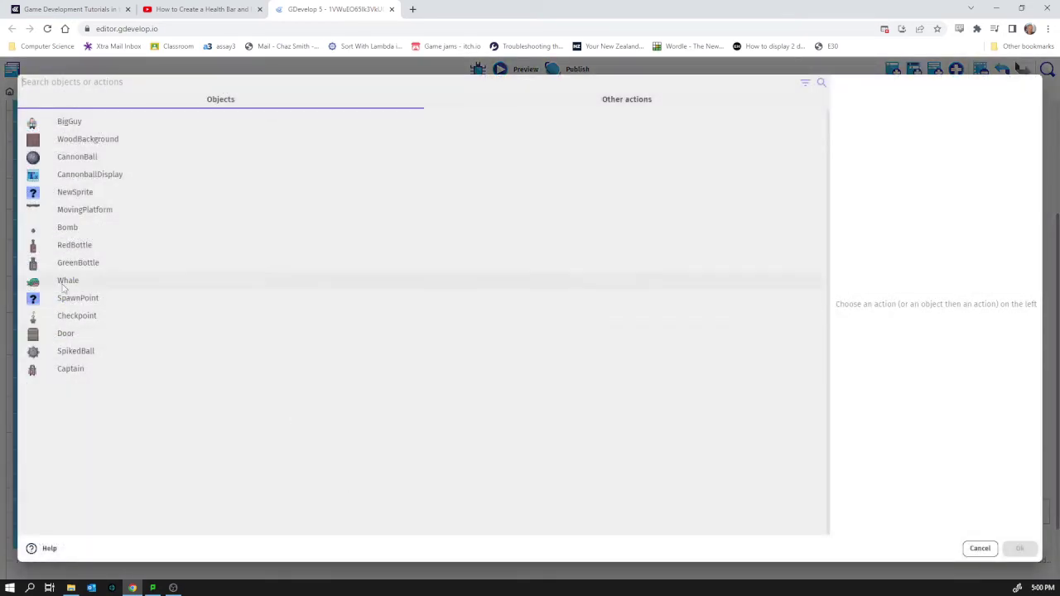
pyautogui.click(60, 229)
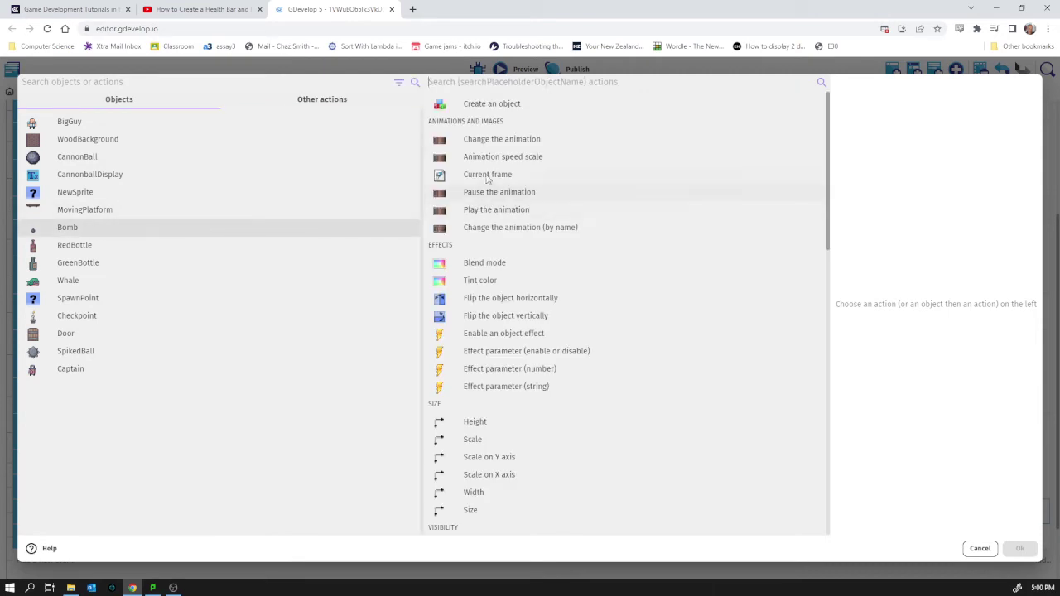
pyautogui.write('del')
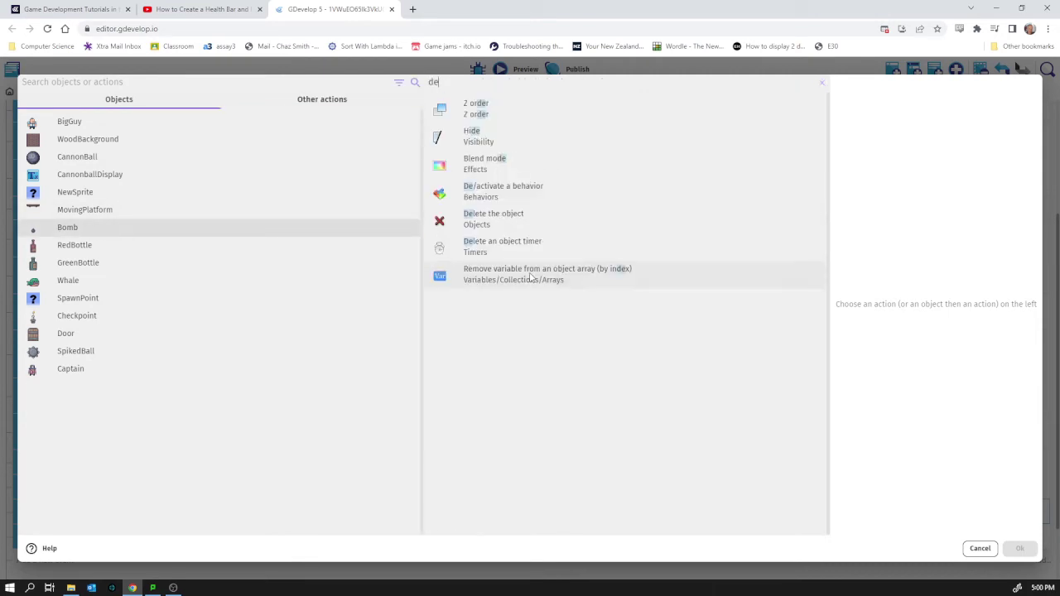
pyautogui.click(480, 106)
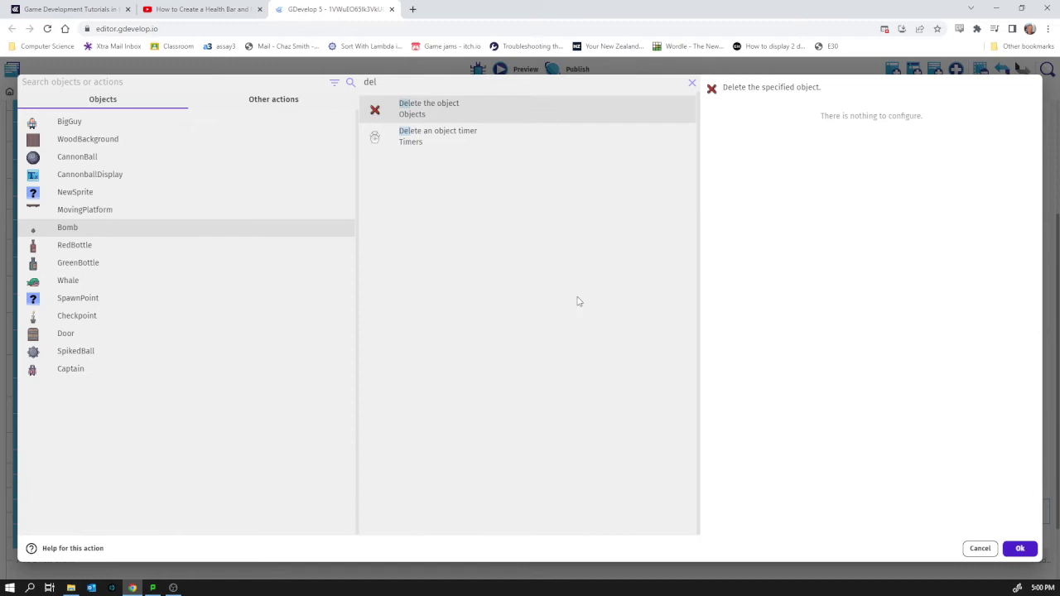
pyautogui.click(1020, 548)
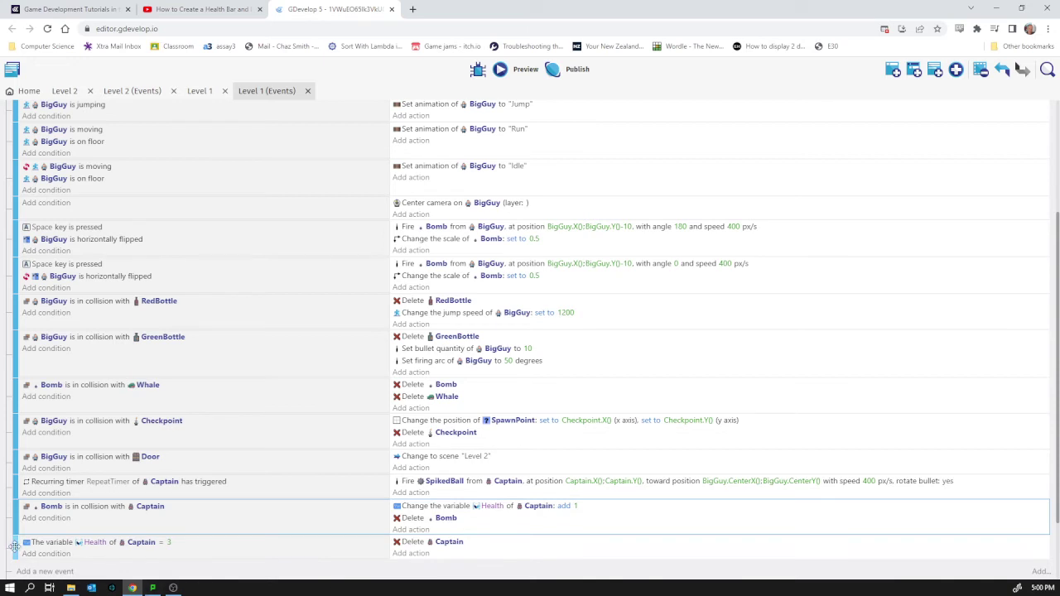
# - Make the Health = 3 event a sub-event of the collision event and start a preview
pyautogui.moveTo(15, 546); pyautogui.dragTo(38, 543)
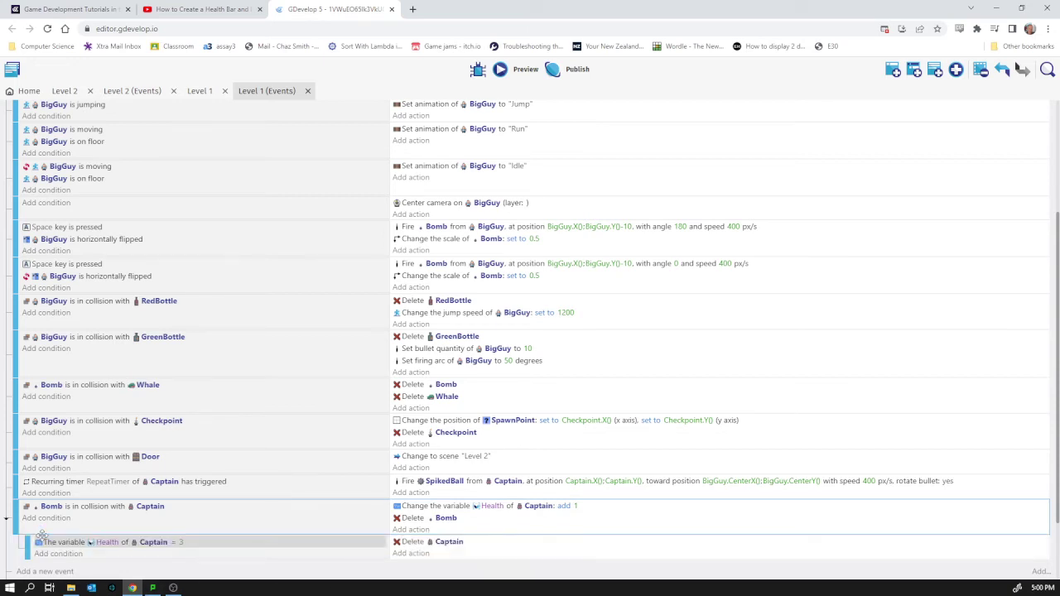
pyautogui.scroll(-1, 71, 538)
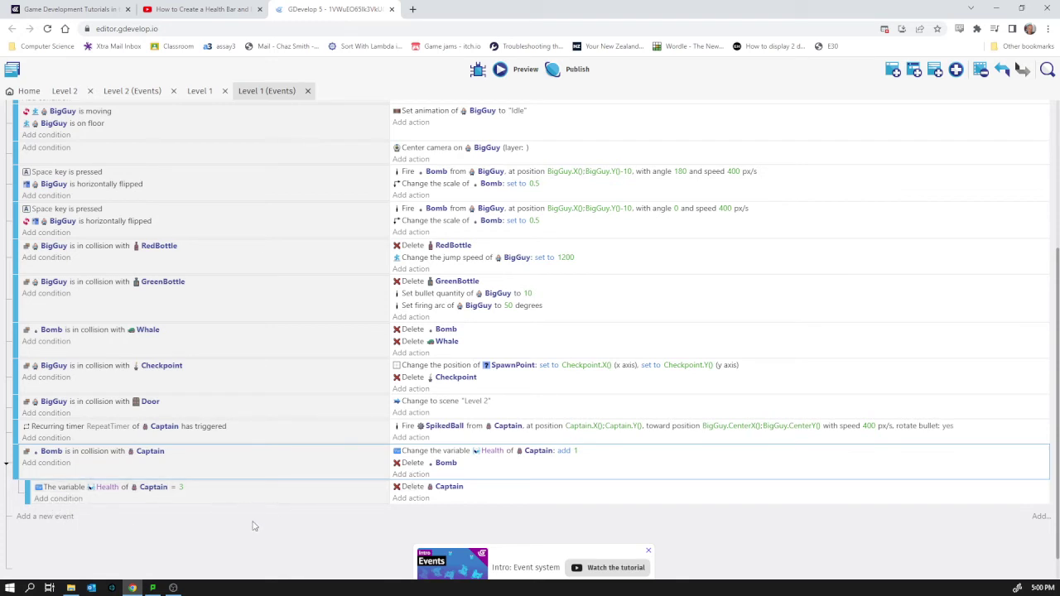
pyautogui.click(517, 70)
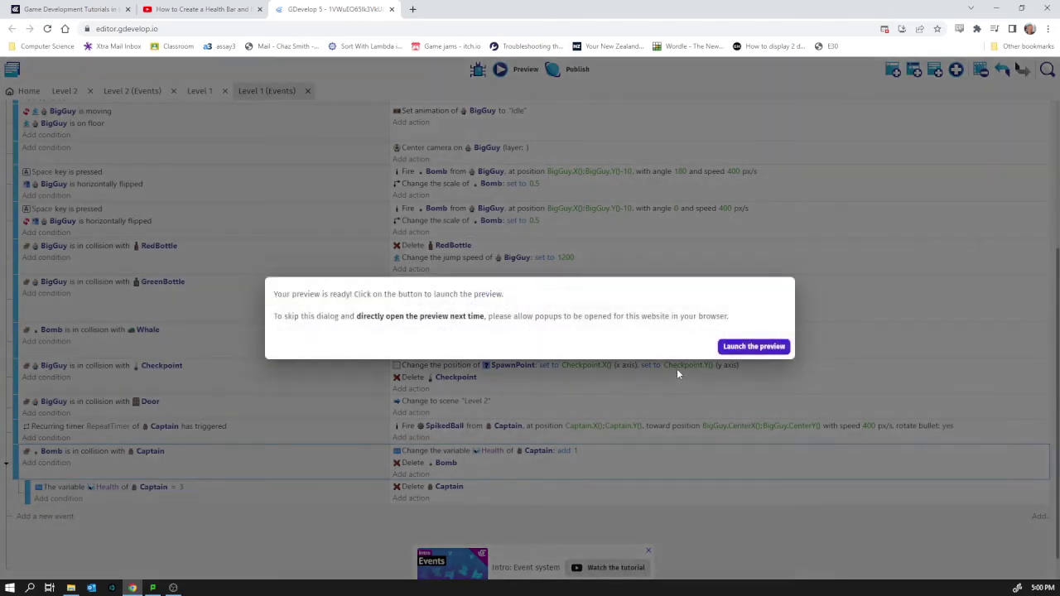
# - Launch the preview, run BigGuy right and jump onto the brick platform, then close it
pyautogui.click(741, 347)
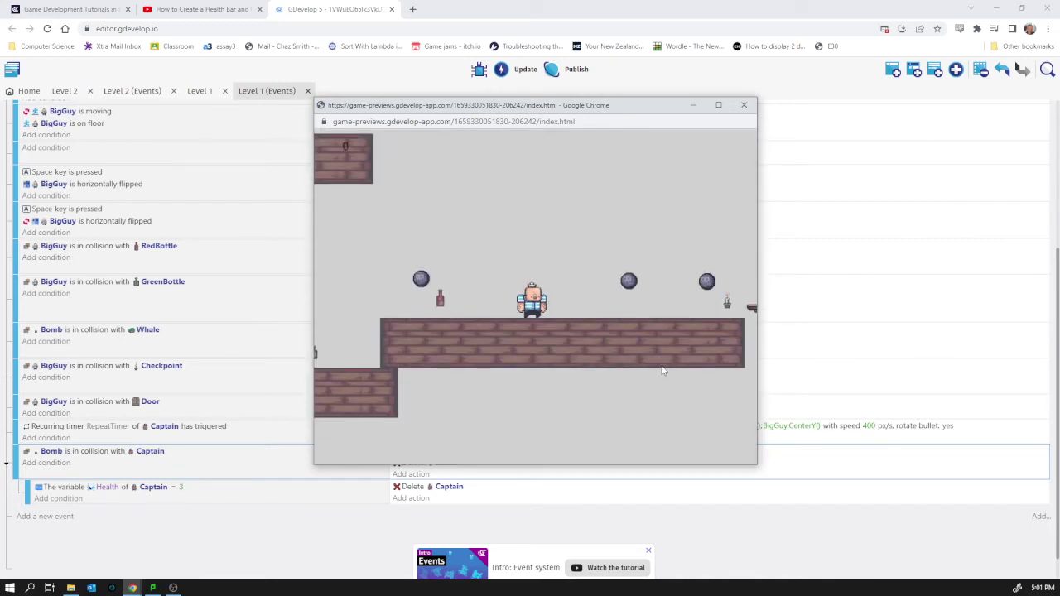
pyautogui.press('Right')
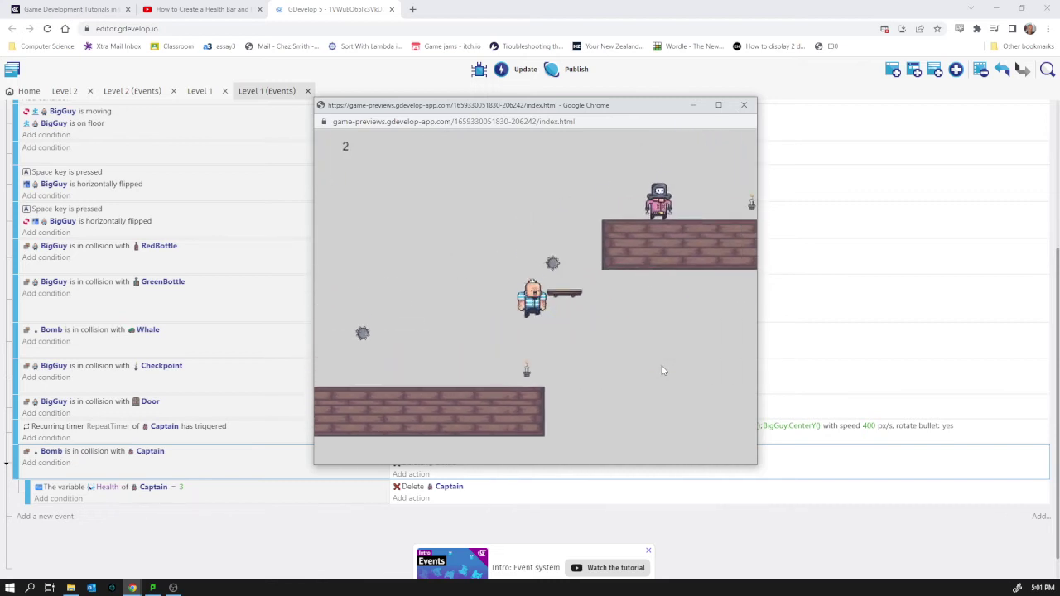
pyautogui.press('space')
pyautogui.press('Right')
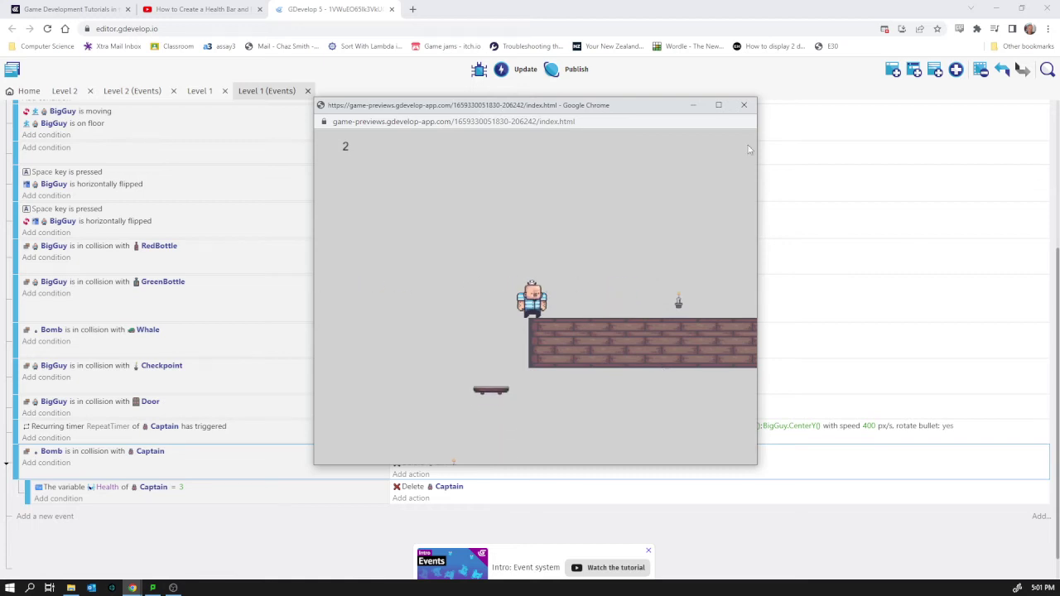
pyautogui.click(744, 105)
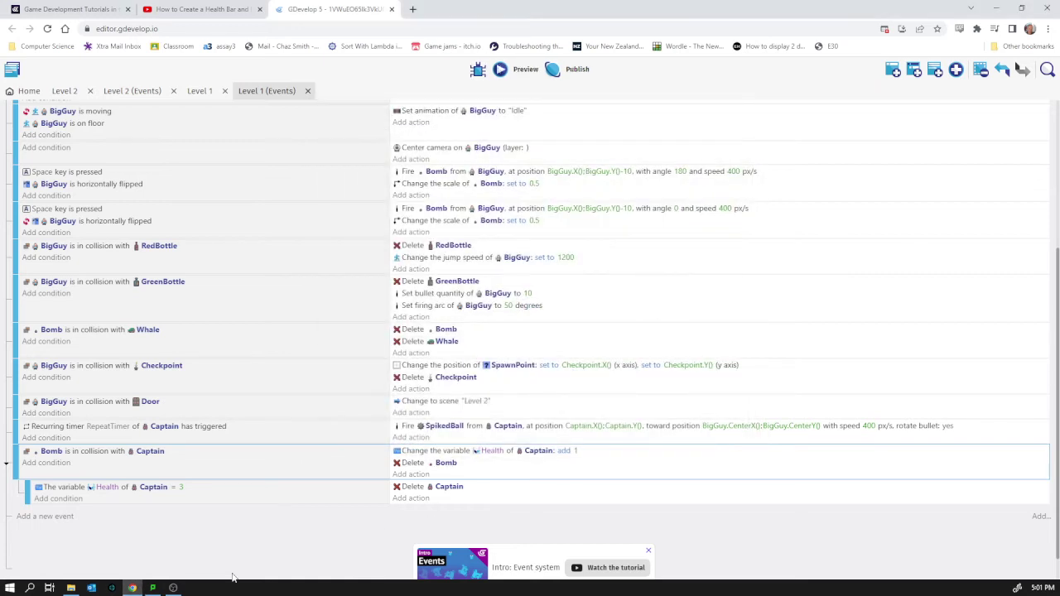
# - Add a Glow effect to the Captain object from the Level 1 scene
pyautogui.click(200, 91)
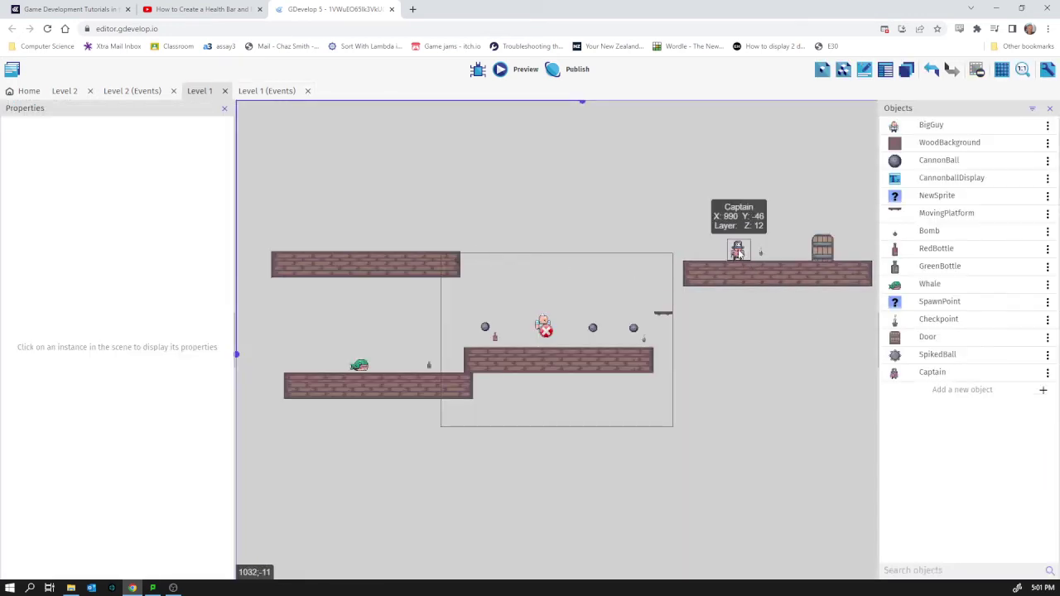
pyautogui.click(736, 250)
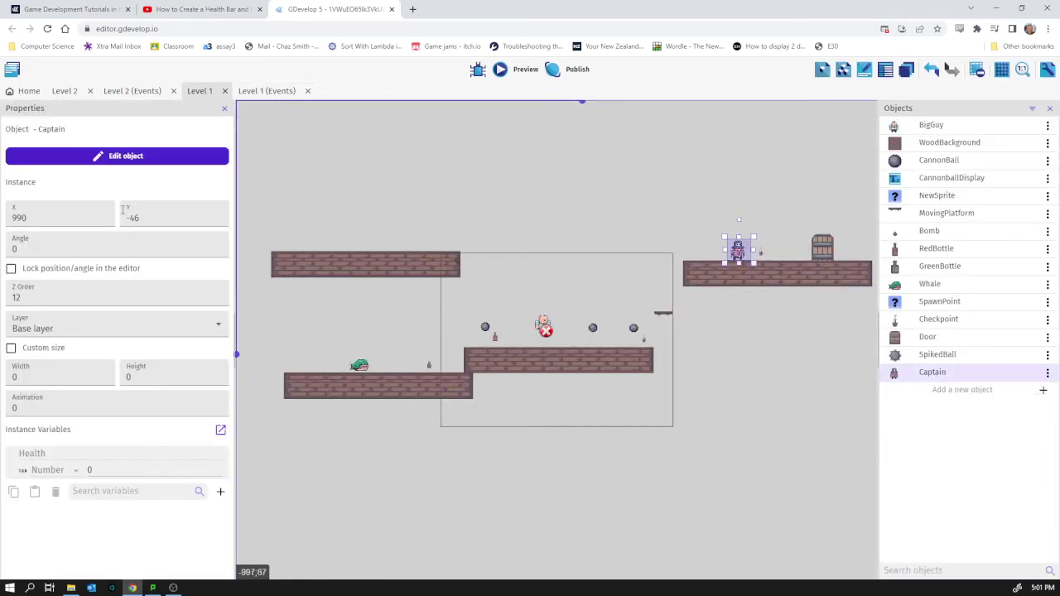
pyautogui.click(125, 156)
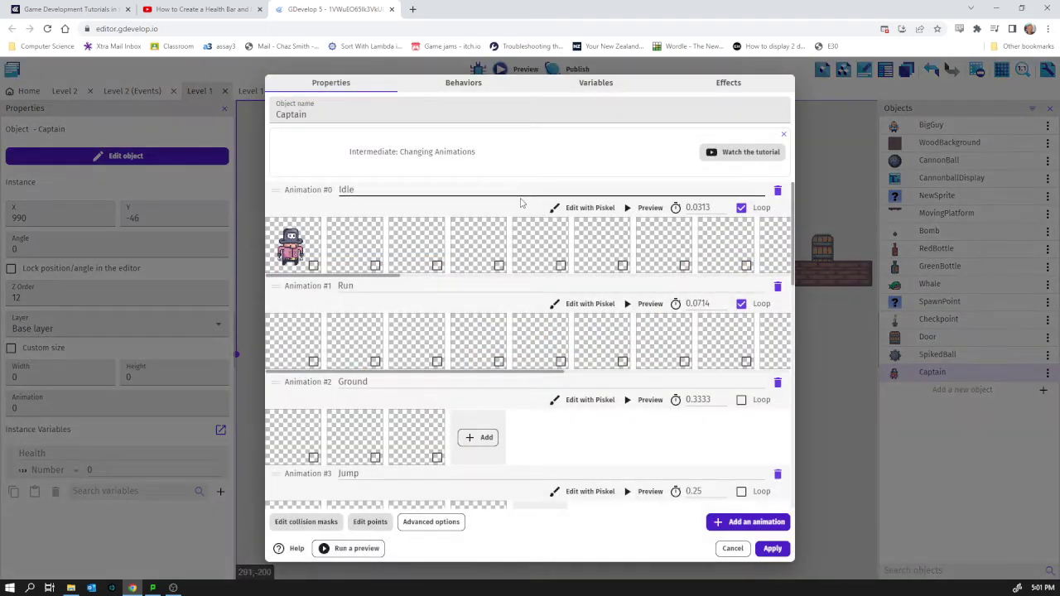
pyautogui.click(728, 83)
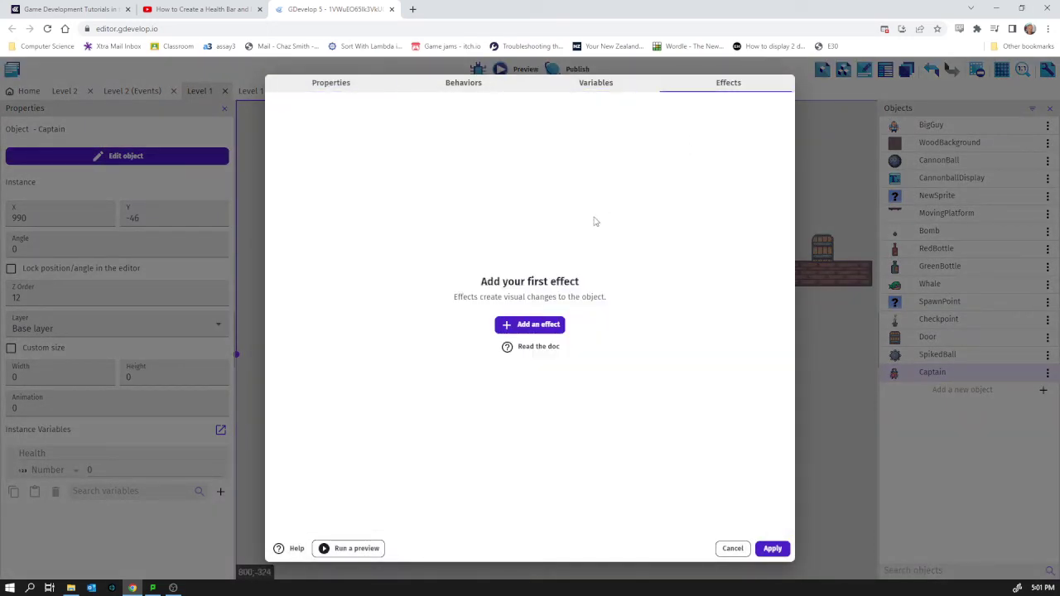
pyautogui.click(533, 328)
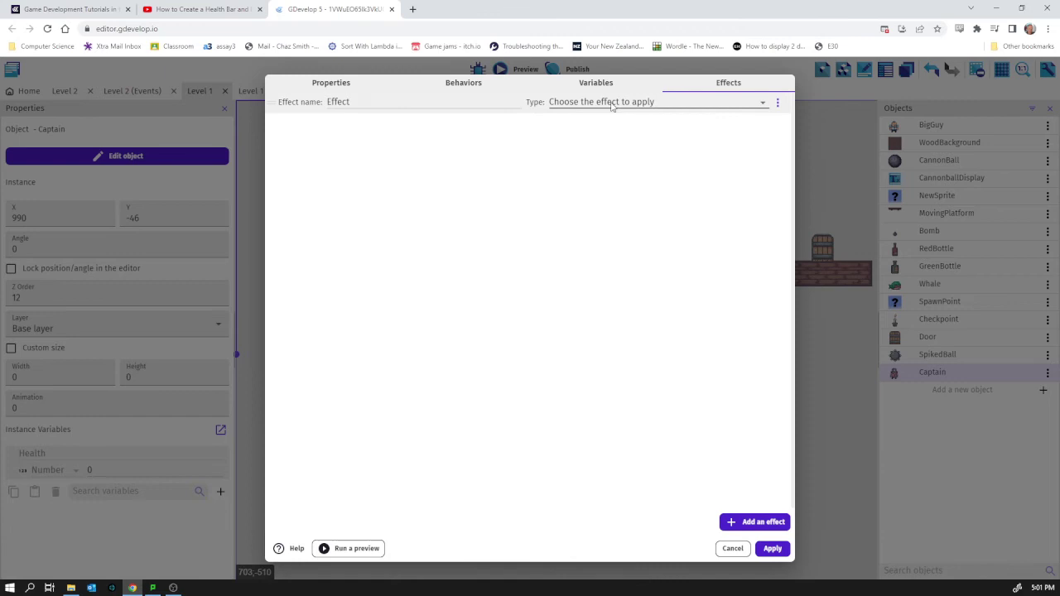
pyautogui.click(585, 103)
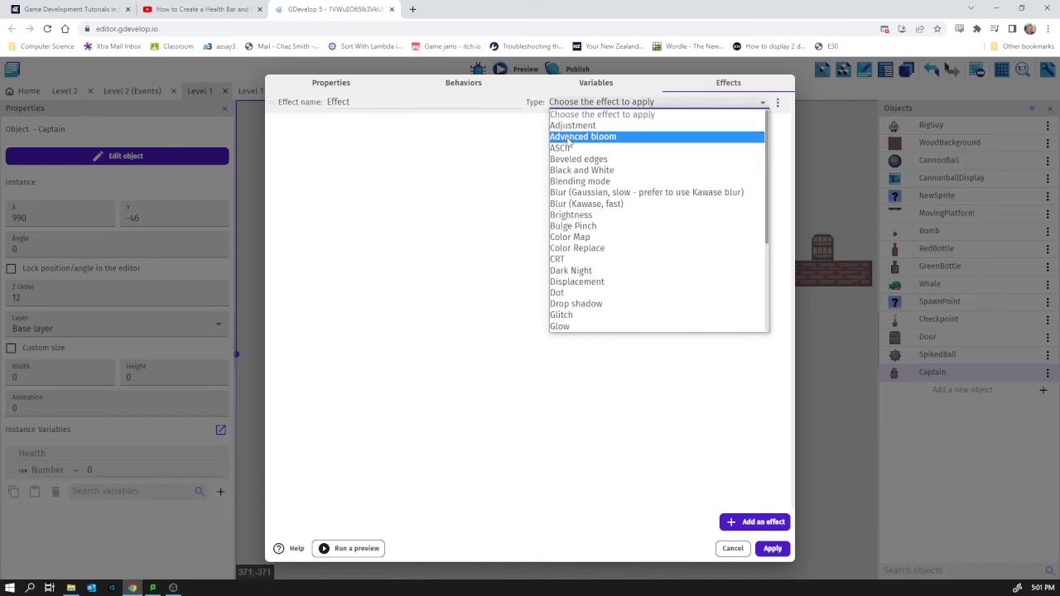
pyautogui.click(571, 327)
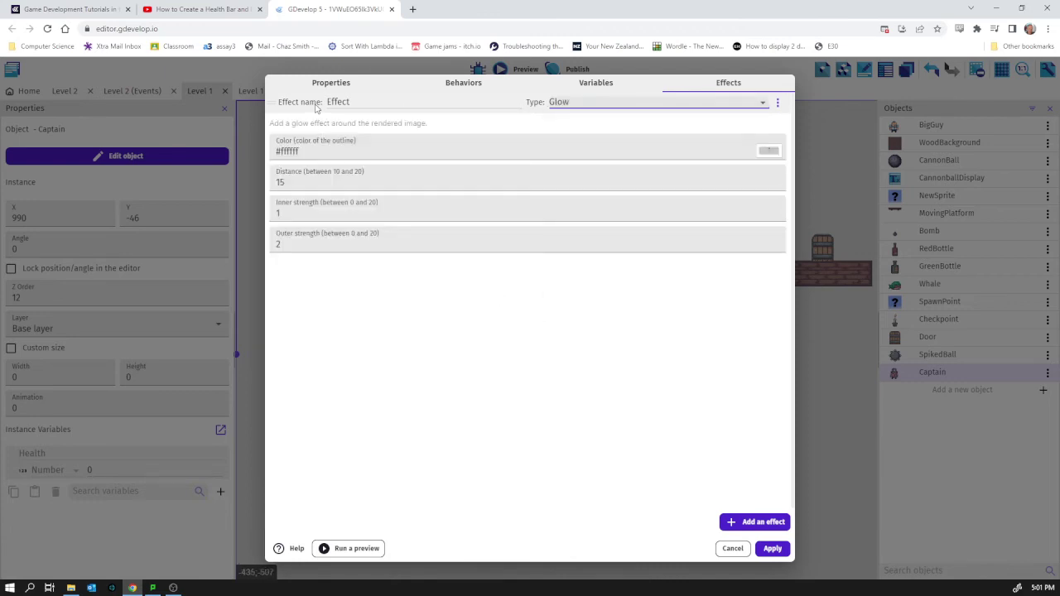
# - Keep the effect name 'Effect', set inner and outer strength to 0, and apply
pyautogui.moveTo(358, 100); pyautogui.dragTo(303, 102)
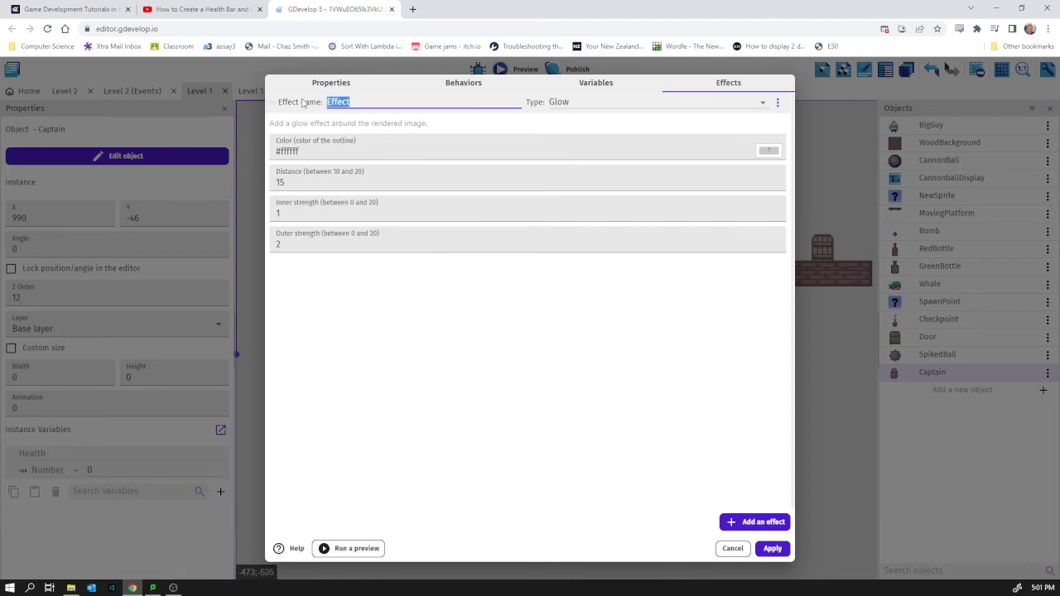
pyautogui.click(501, 360)
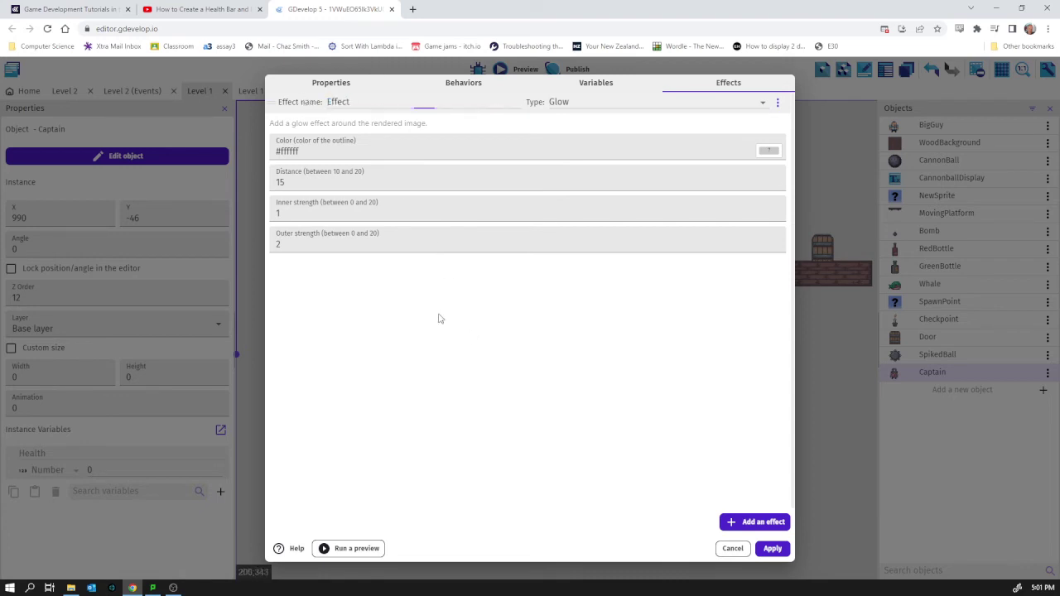
pyautogui.doubleClick(313, 209)
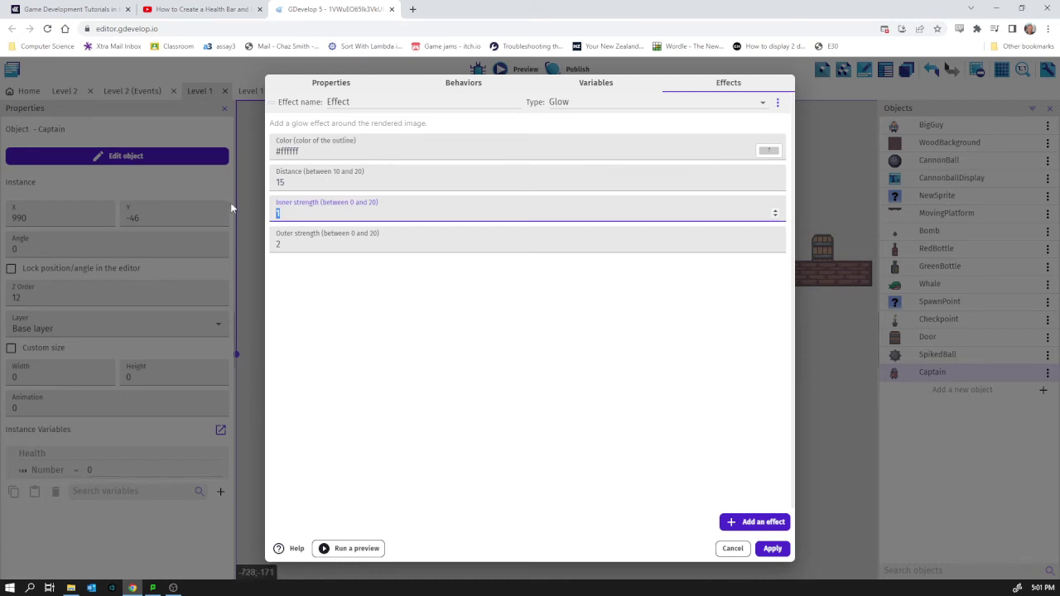
pyautogui.write('0')
pyautogui.press('Tab')
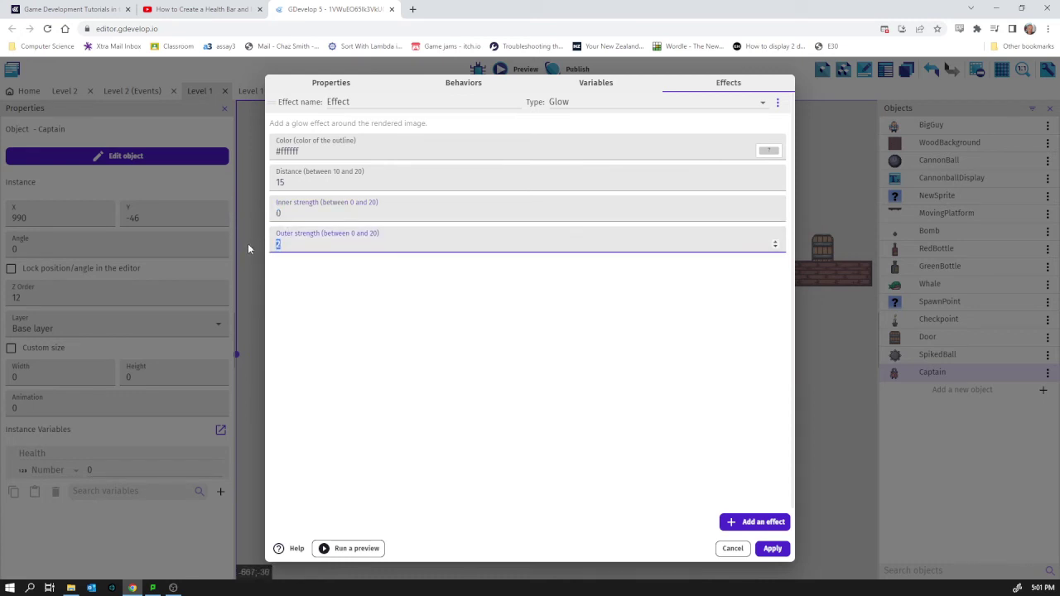
pyautogui.write('0')
pyautogui.click(774, 552)
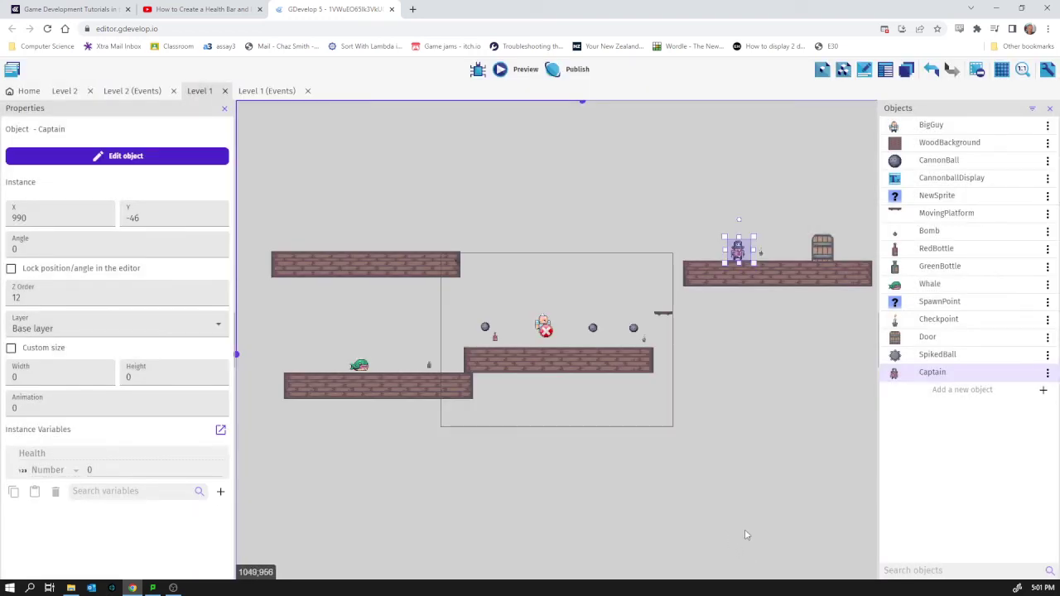
# - Start a Captain numeric effect-parameter action on the collision event for Effect's outerStrength
pyautogui.click(278, 91)
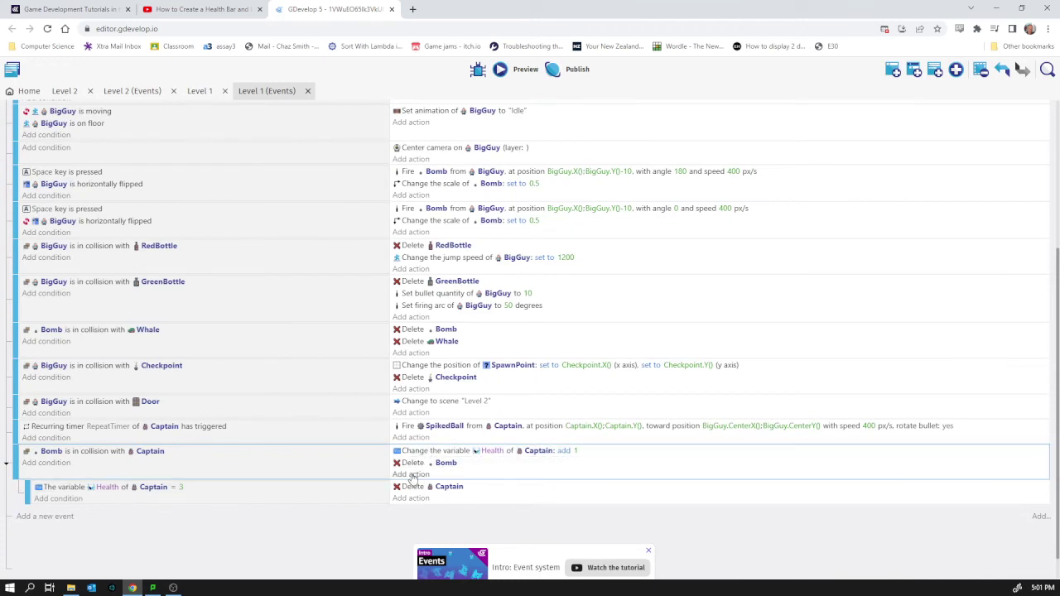
pyautogui.click(411, 474)
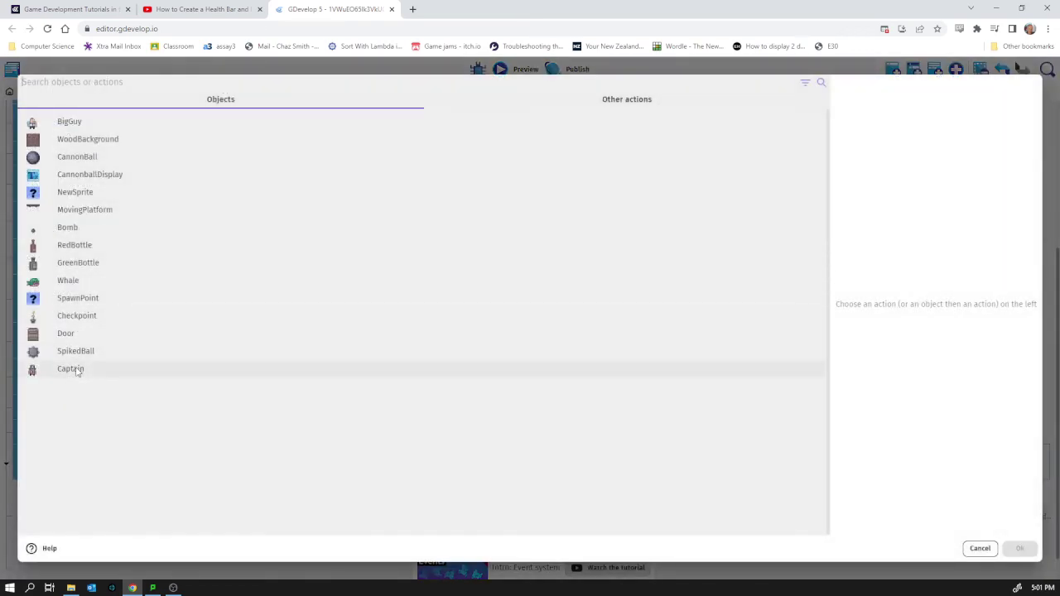
pyautogui.click(228, 369)
pyautogui.scroll(-5, 557, 313)
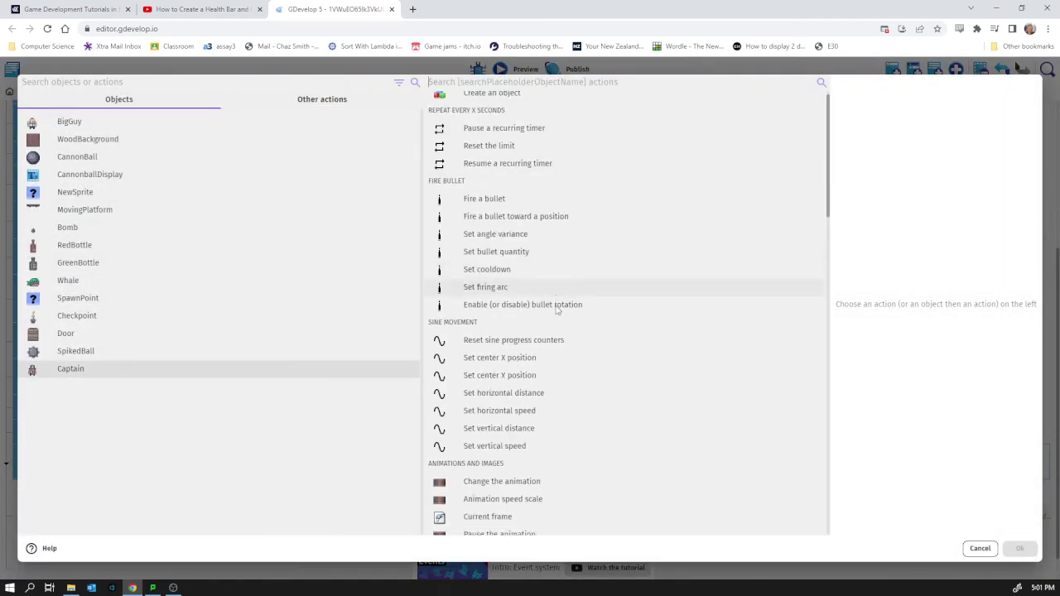
pyautogui.scroll(-1, 538, 306)
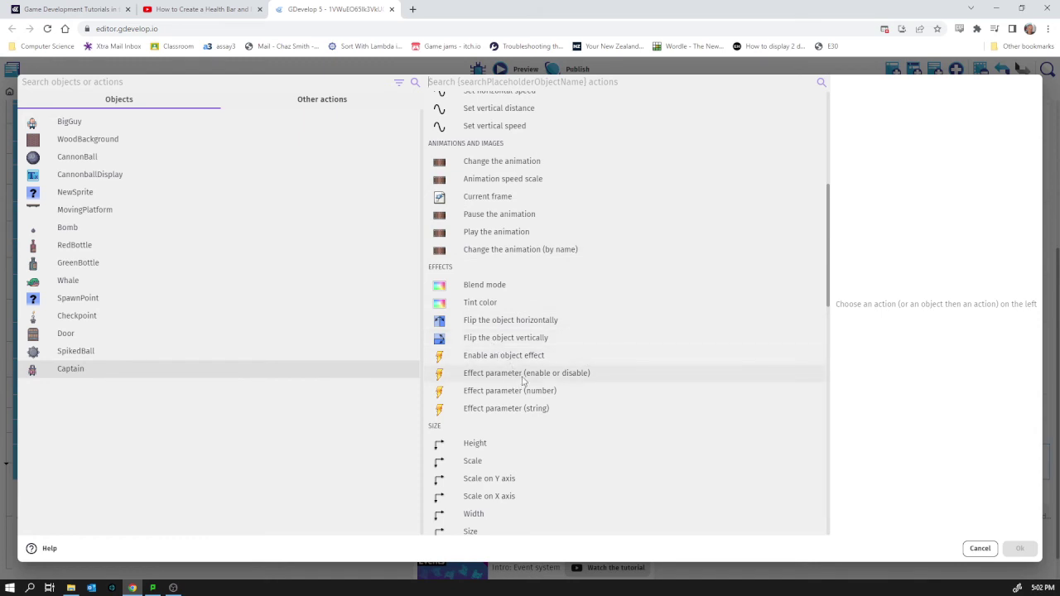
pyautogui.click(486, 392)
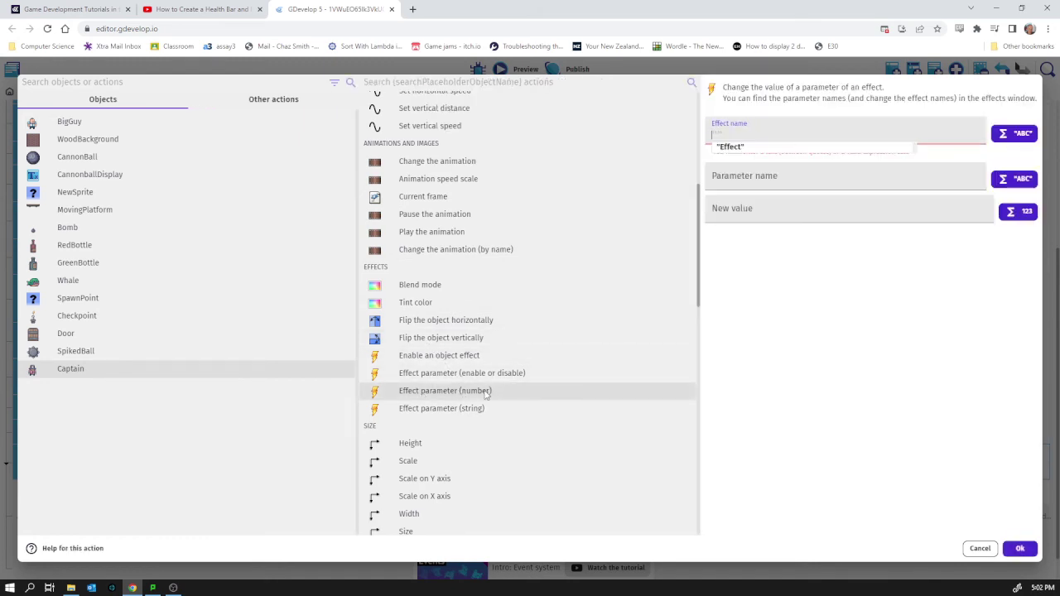
pyautogui.click(729, 147)
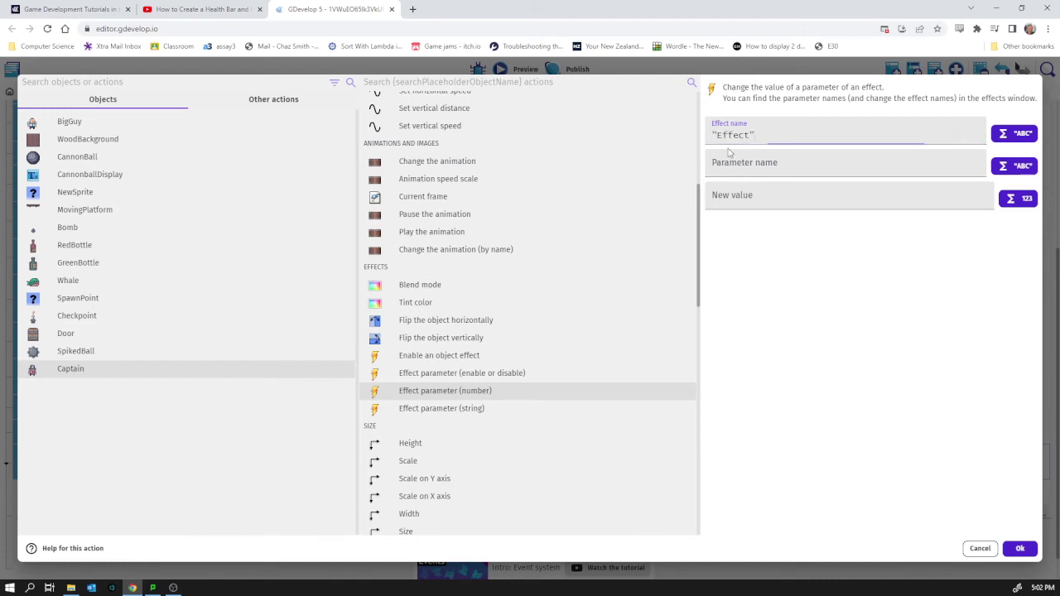
pyautogui.click(749, 168)
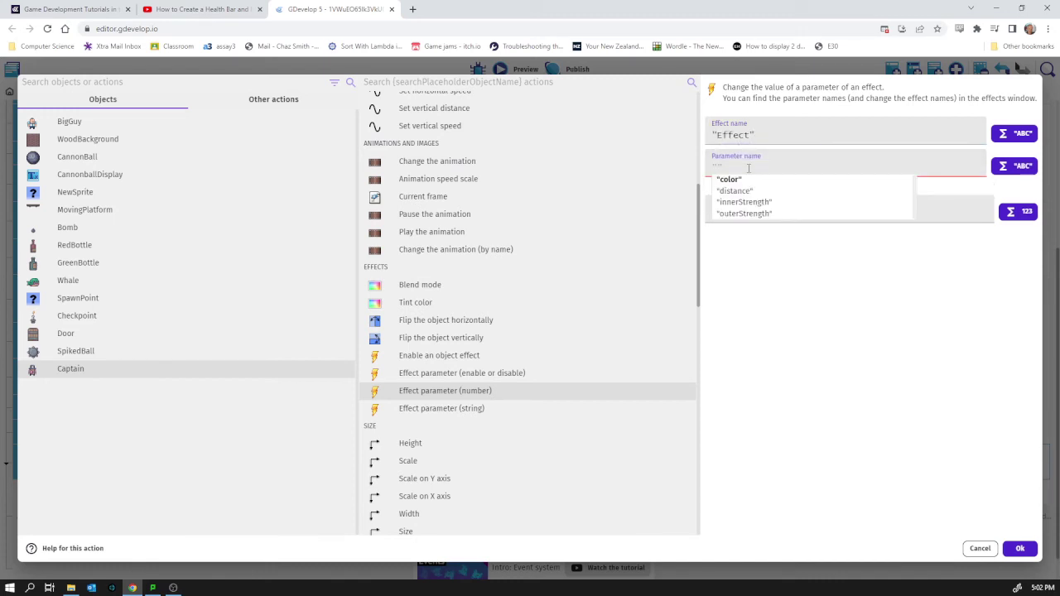
pyautogui.click(745, 213)
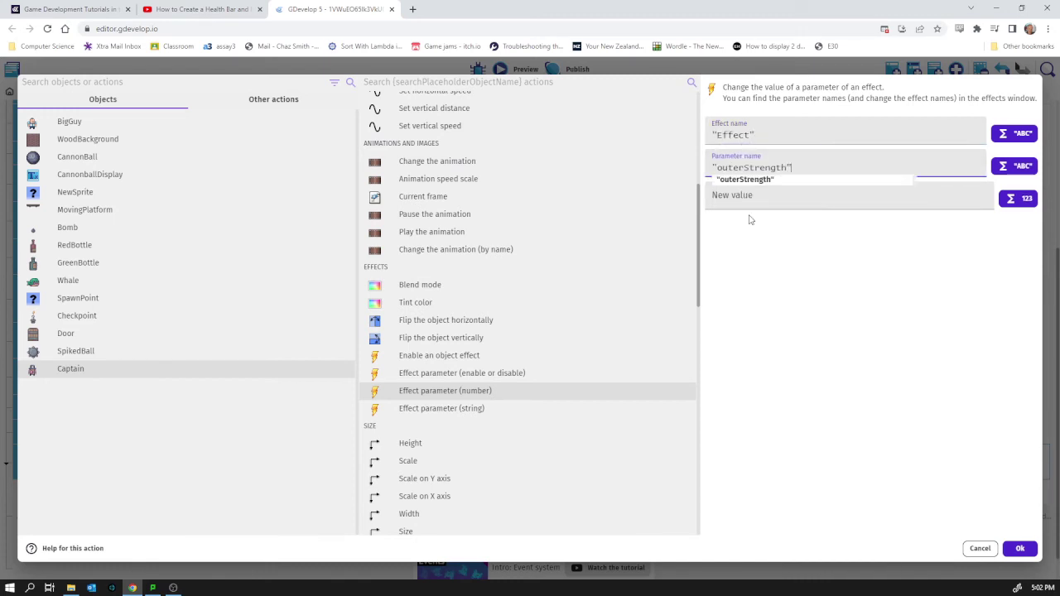
# - Enter Captain.Variable(Health) as the Effect's new outerStrength value and confirm the action
pyautogui.click(744, 202)
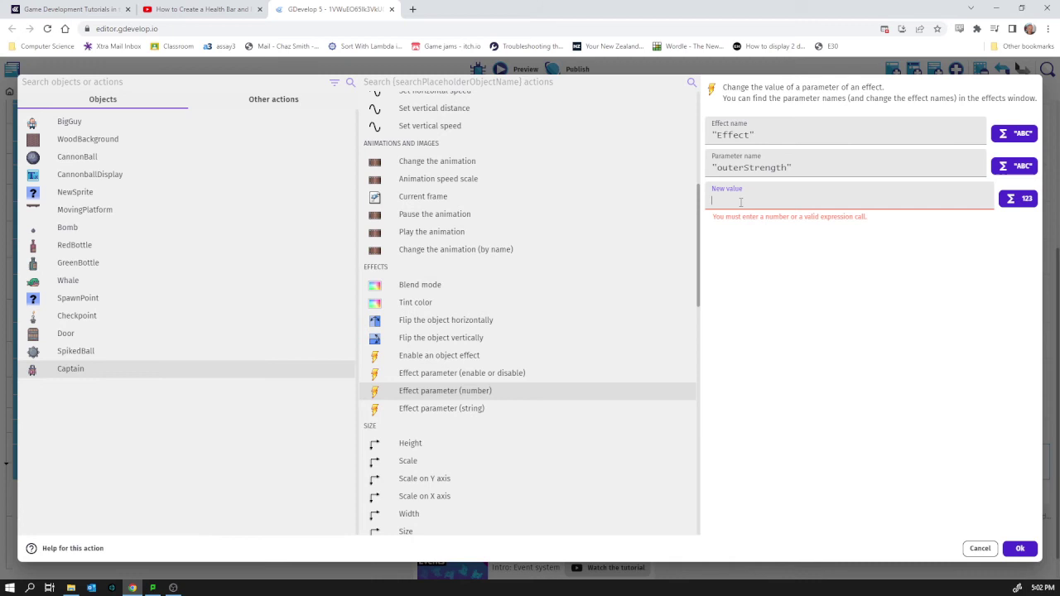
pyautogui.write('cap')
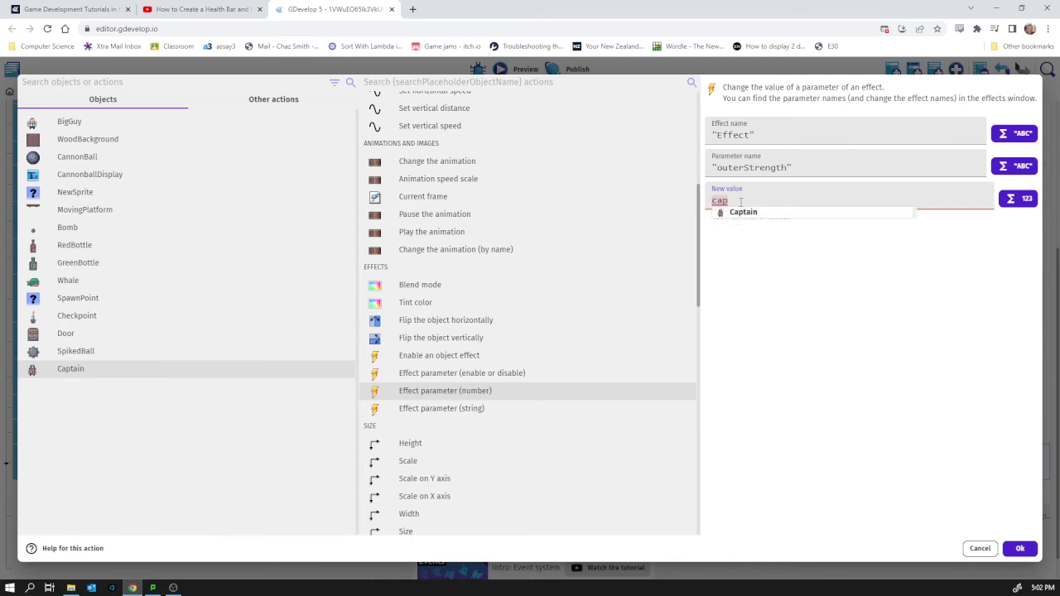
pyautogui.press('Return')
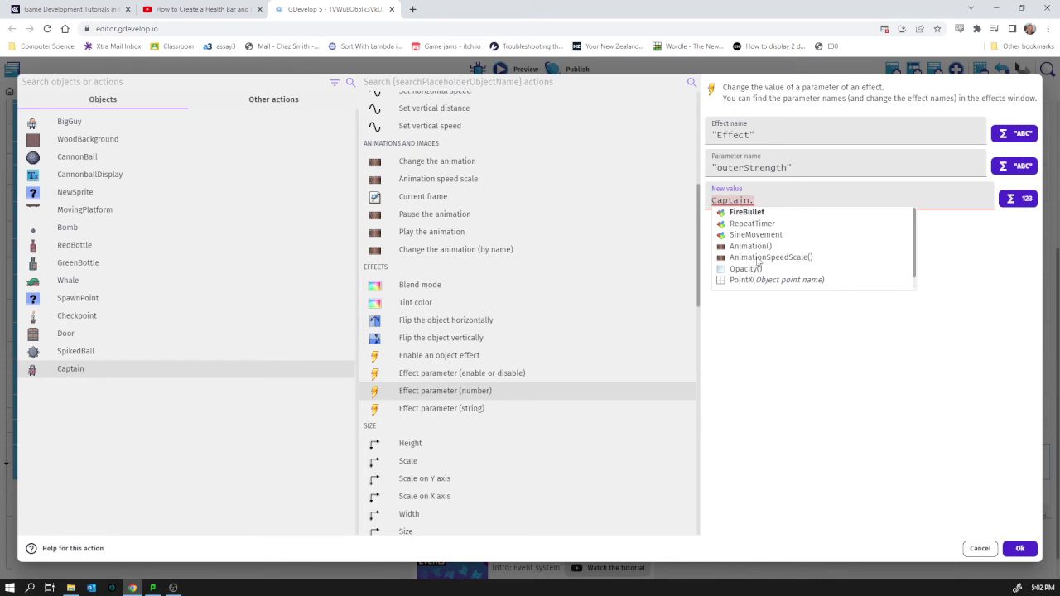
pyautogui.scroll(-5, 762, 263)
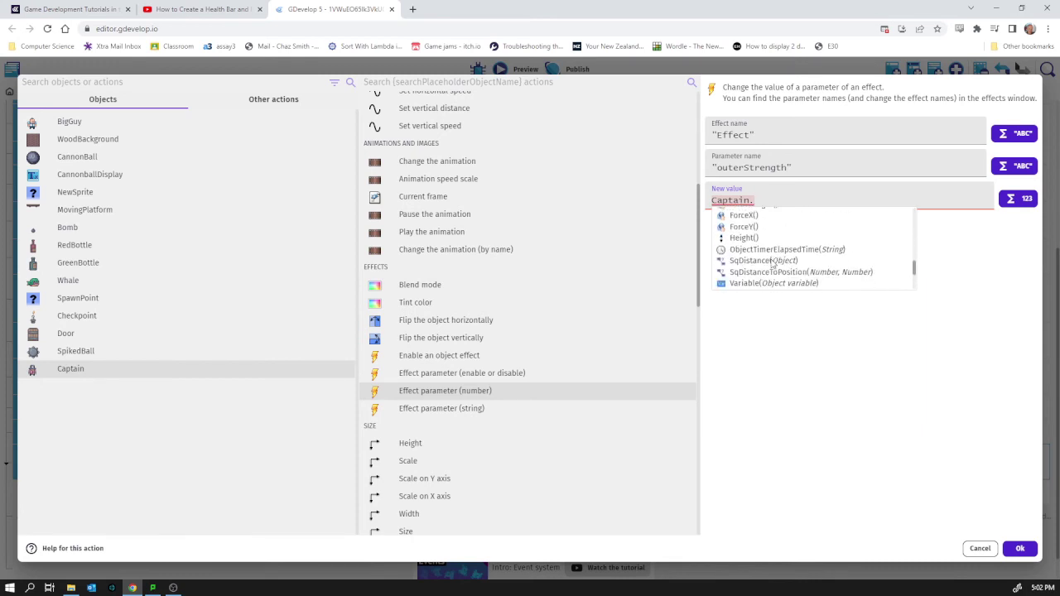
pyautogui.scroll(2, 772, 263)
pyautogui.scroll(-5, 772, 263)
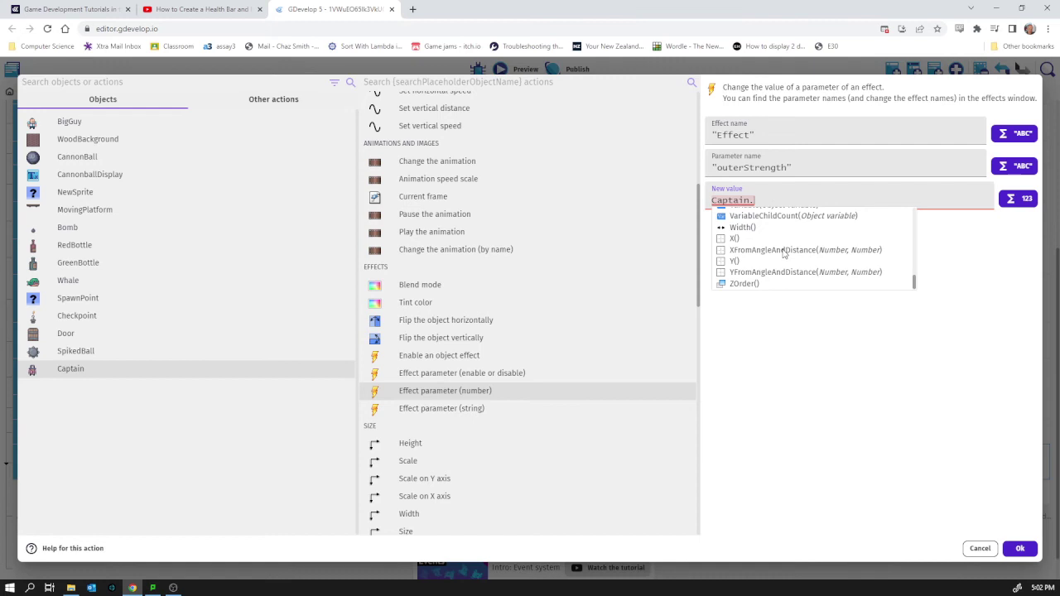
pyautogui.scroll(2, 784, 254)
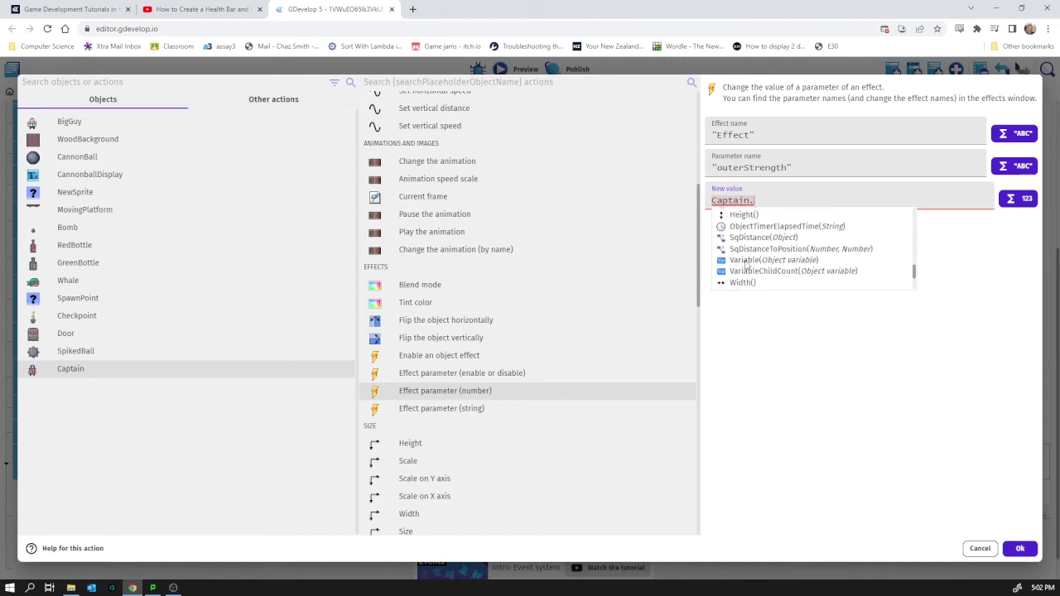
pyautogui.click(746, 260)
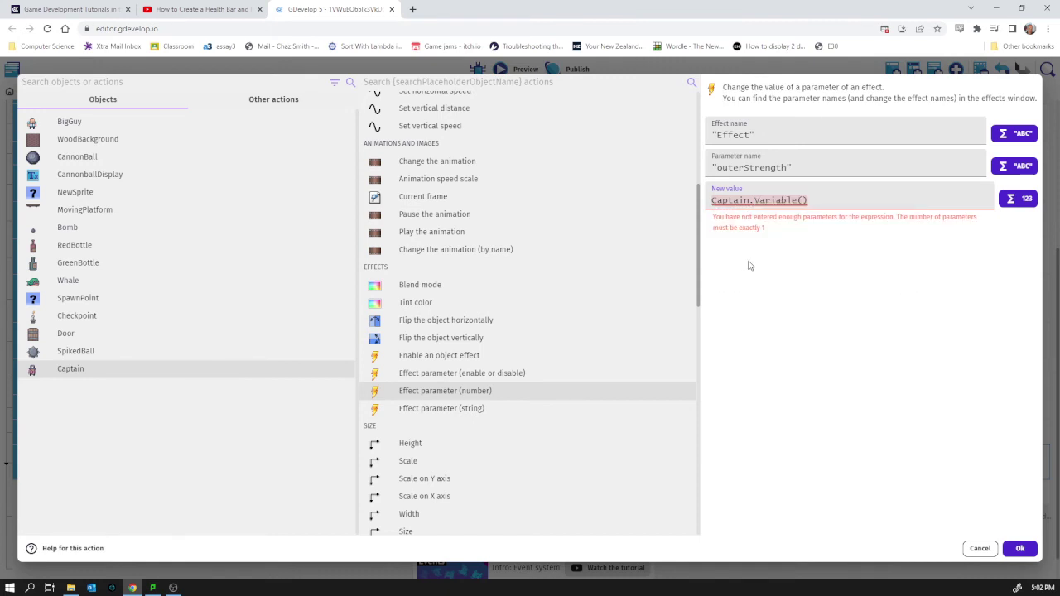
pyautogui.write('Health')
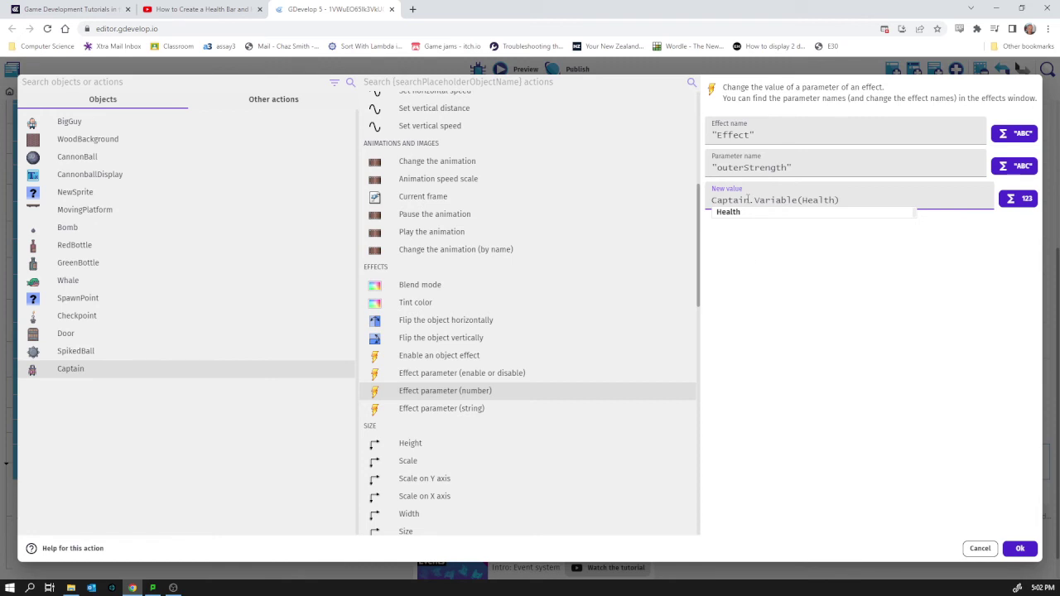
pyautogui.click(861, 346)
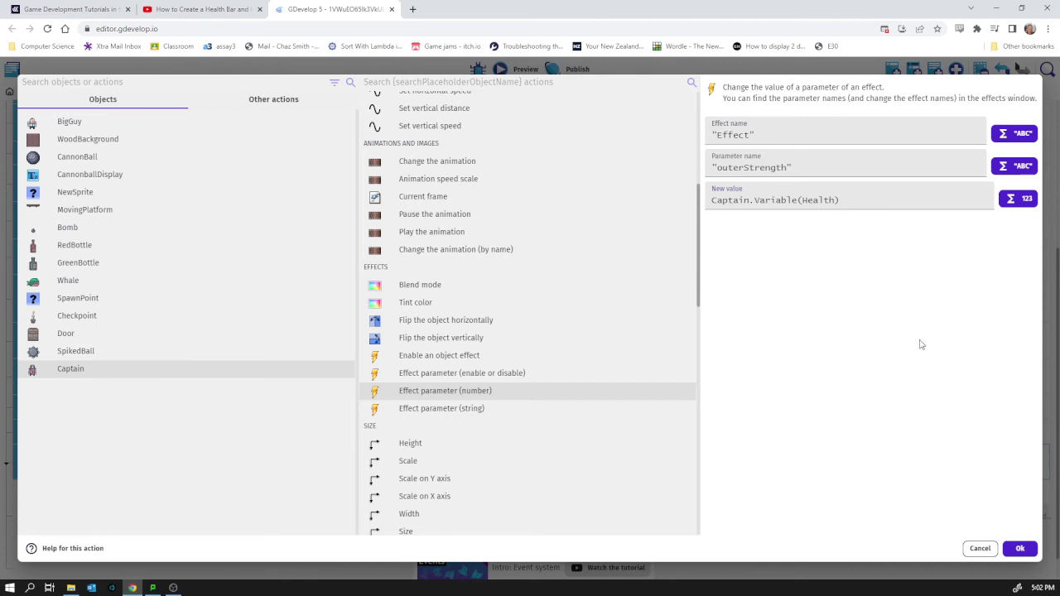
pyautogui.click(1017, 549)
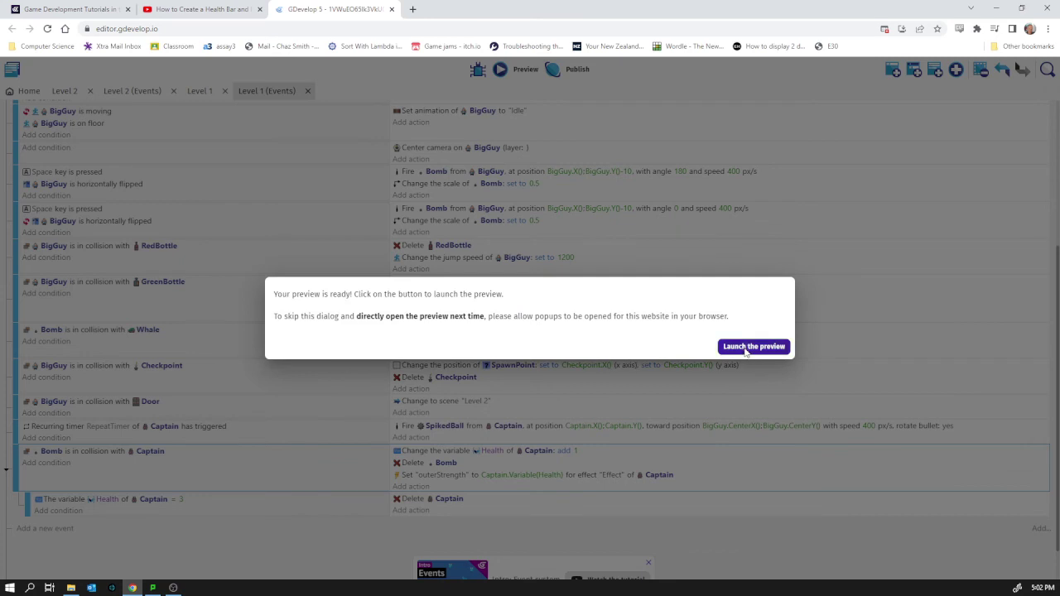
pyautogui.click(745, 353)
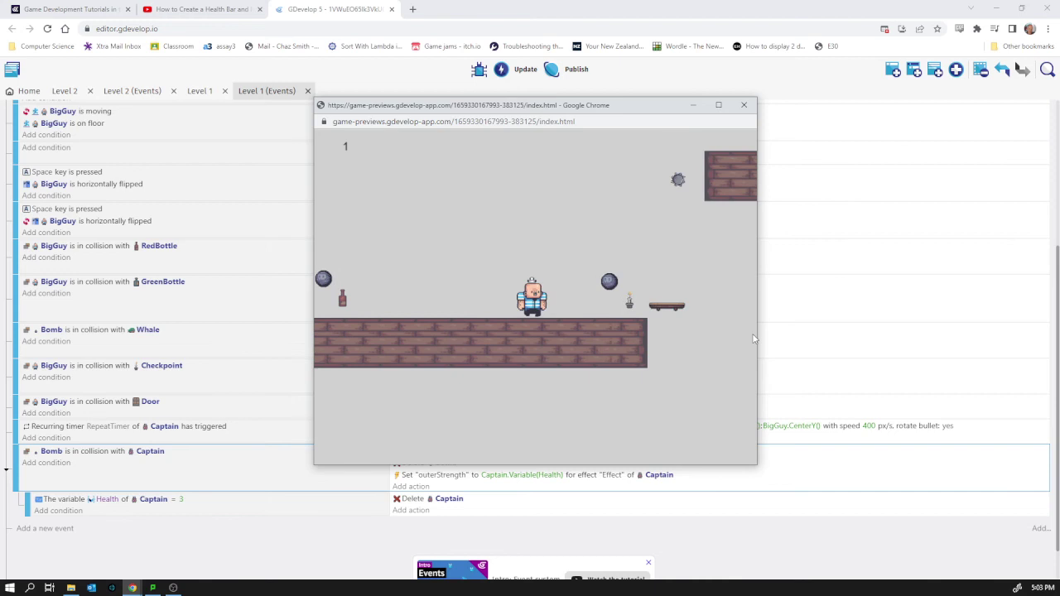
pyautogui.press('Right')
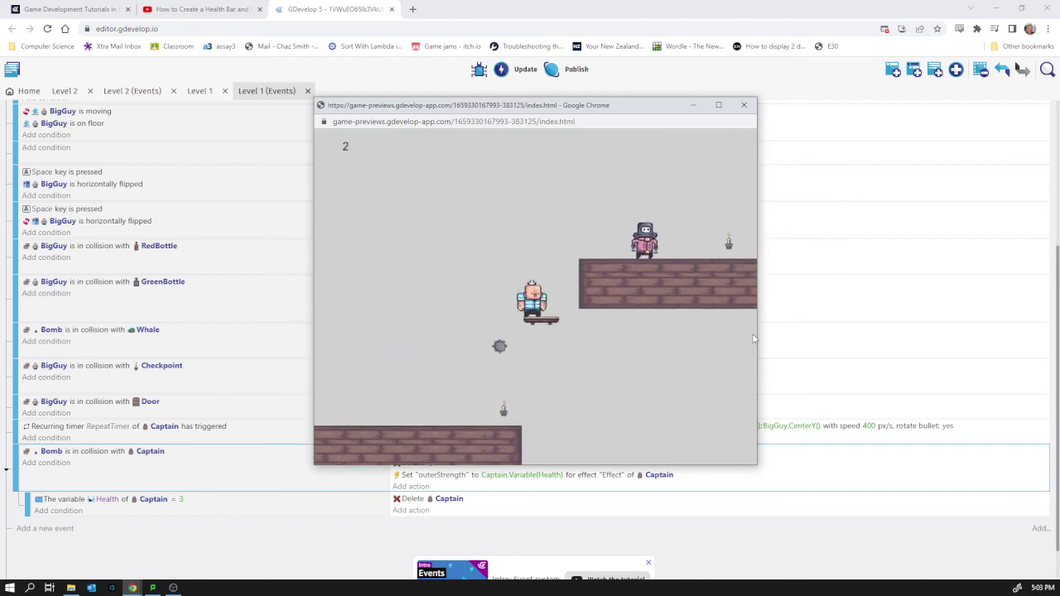
pyautogui.press('Right')
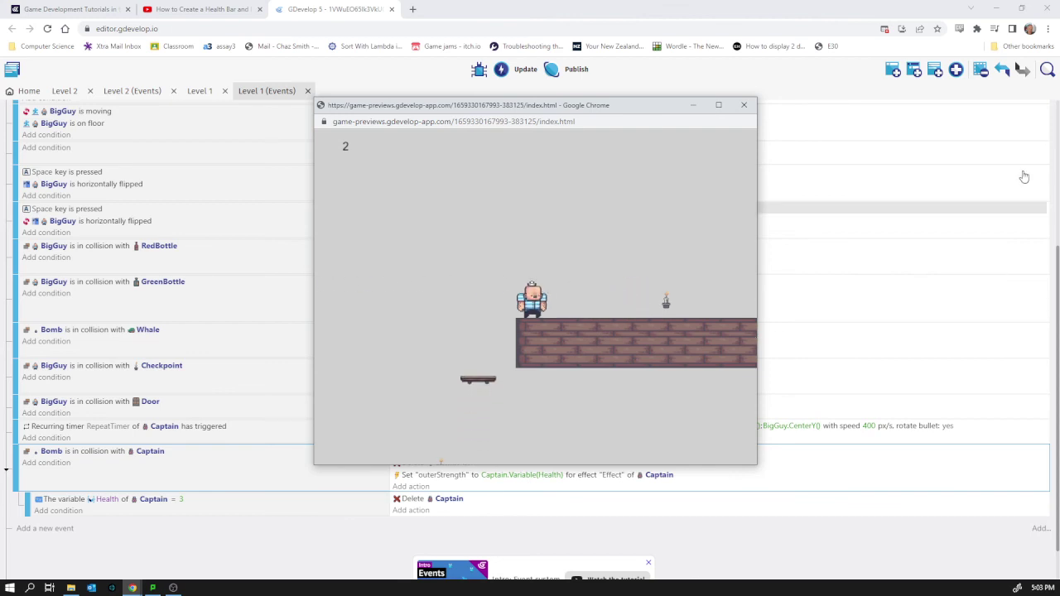
pyautogui.click(743, 104)
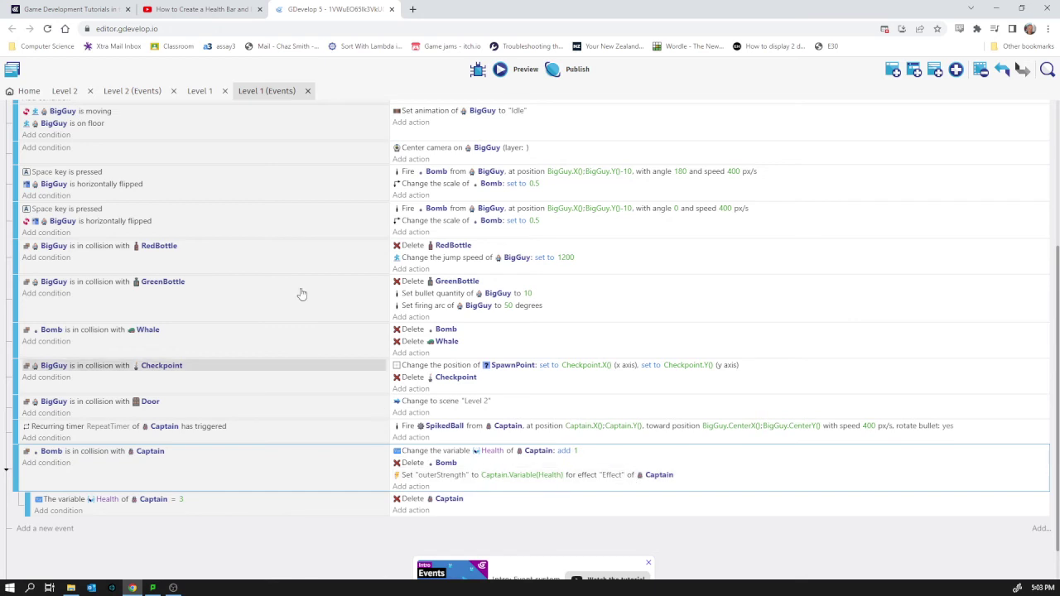
# - Give the Captain's Glow effect a pure red (255;0;0) outline colour in Level 1
pyautogui.click(203, 92)
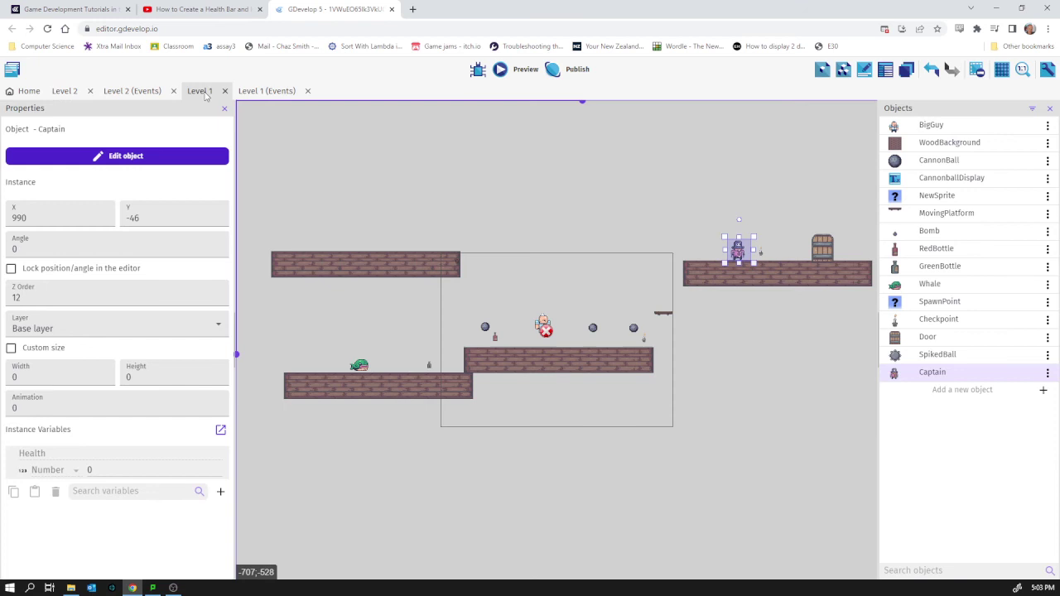
pyautogui.click(1047, 375)
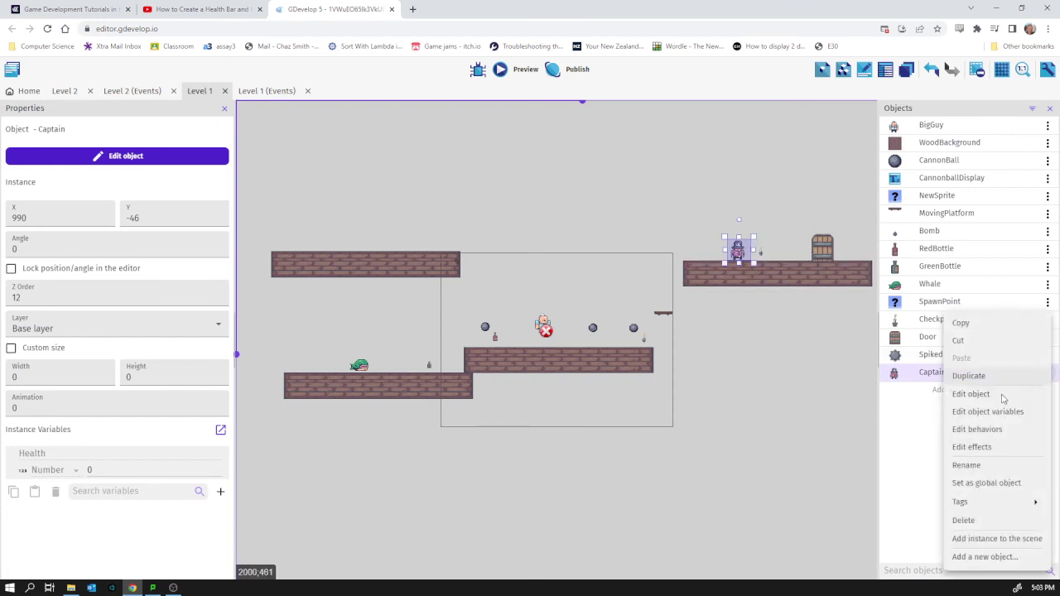
pyautogui.click(994, 452)
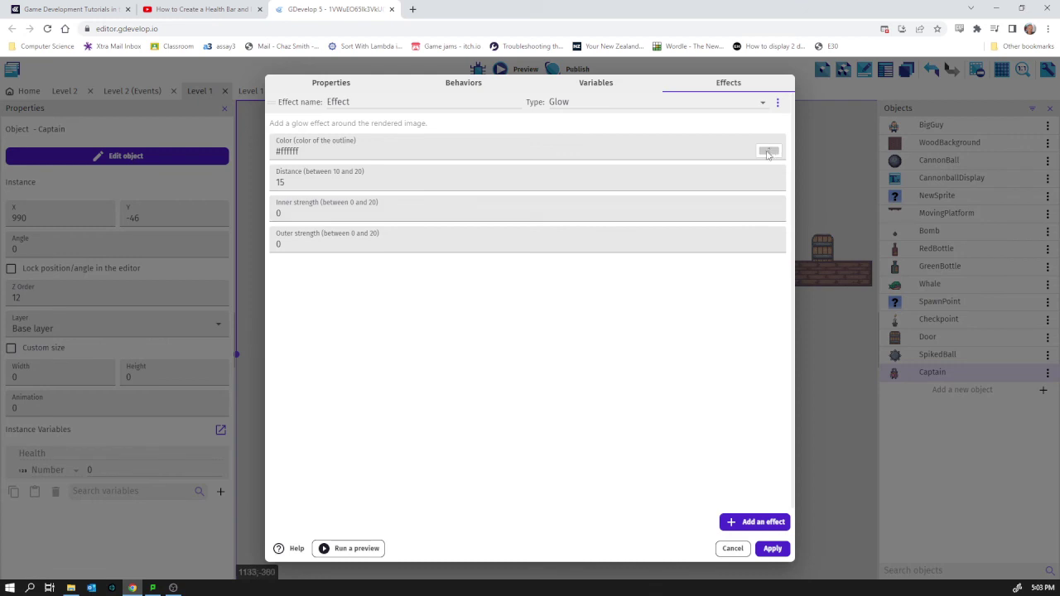
pyautogui.click(768, 151)
pyautogui.moveTo(846, 178); pyautogui.dragTo(891, 140)
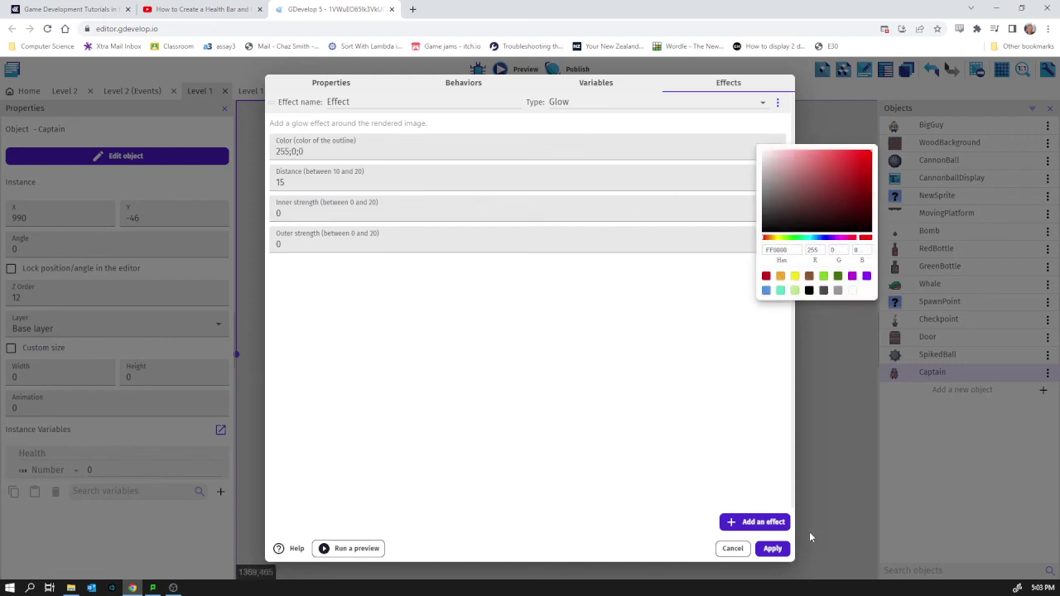
pyautogui.click(773, 550)
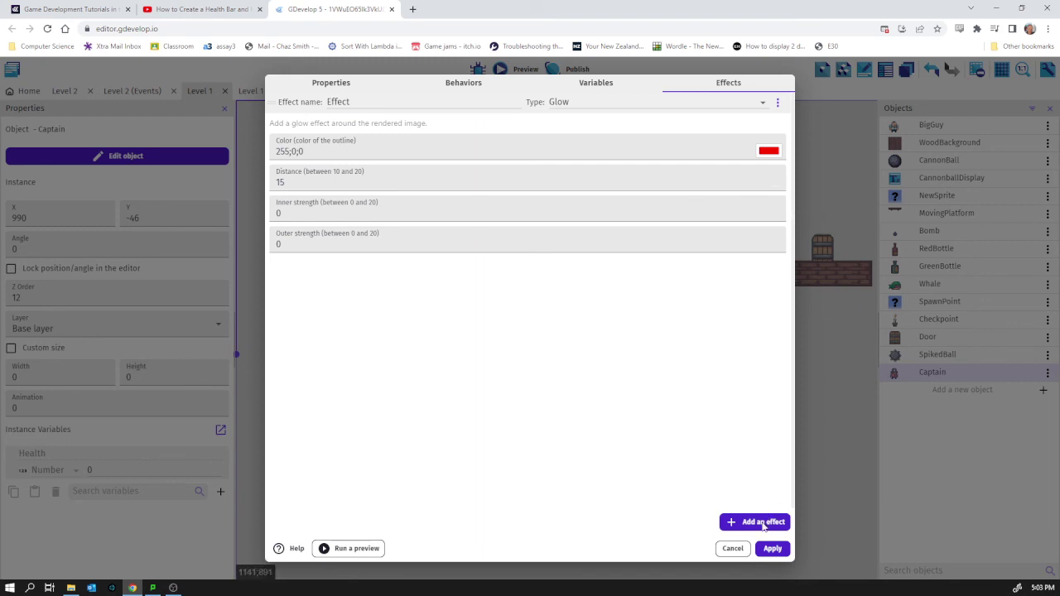
pyautogui.click(772, 548)
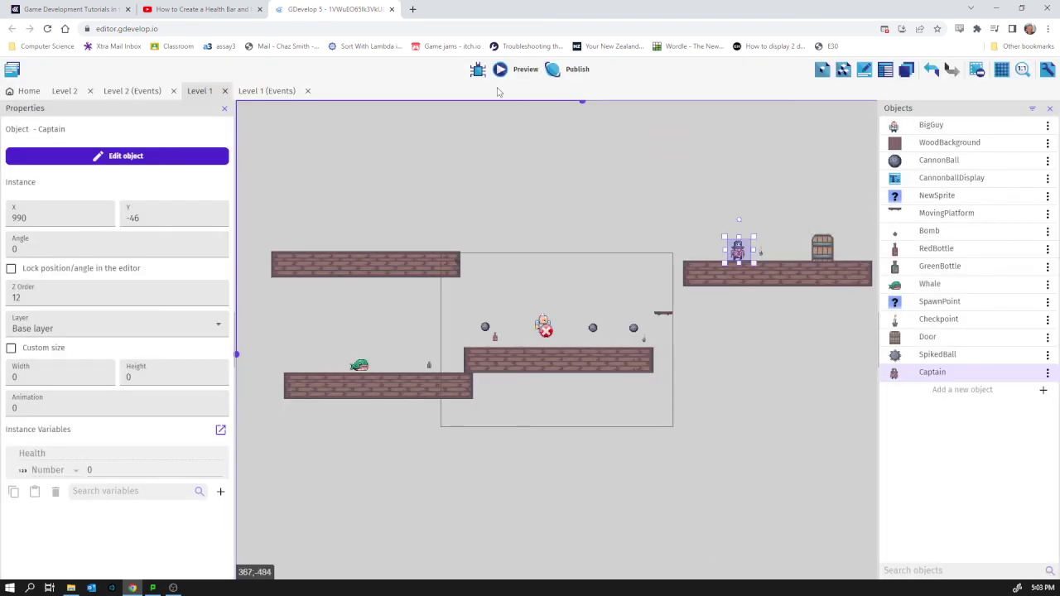
# - Launch a Level 1 preview and use the arrow keys and Space to hit the Captain with a bomb
pyautogui.click(520, 69)
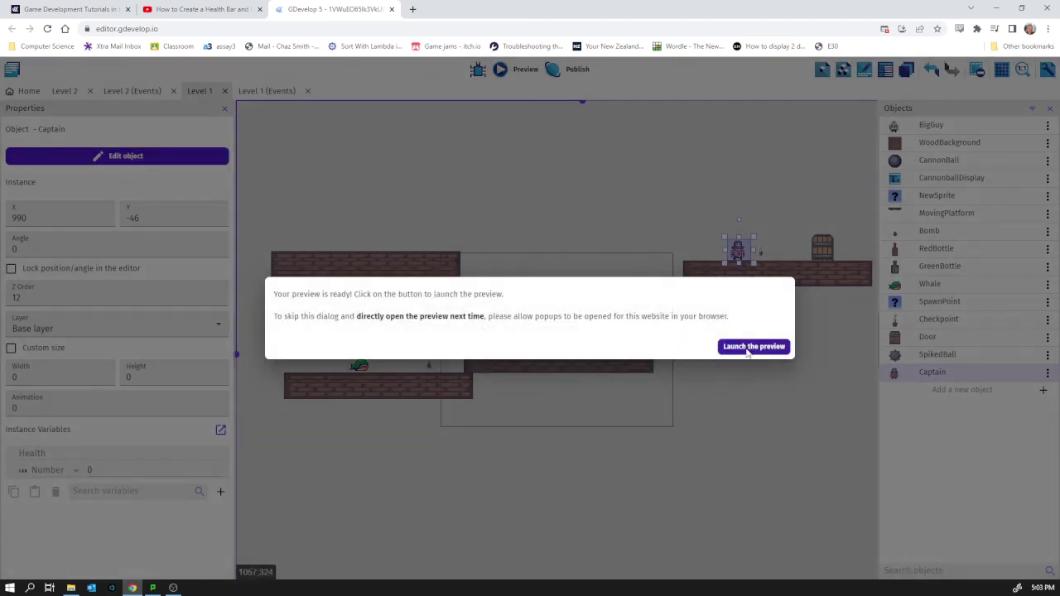
pyautogui.click(747, 347)
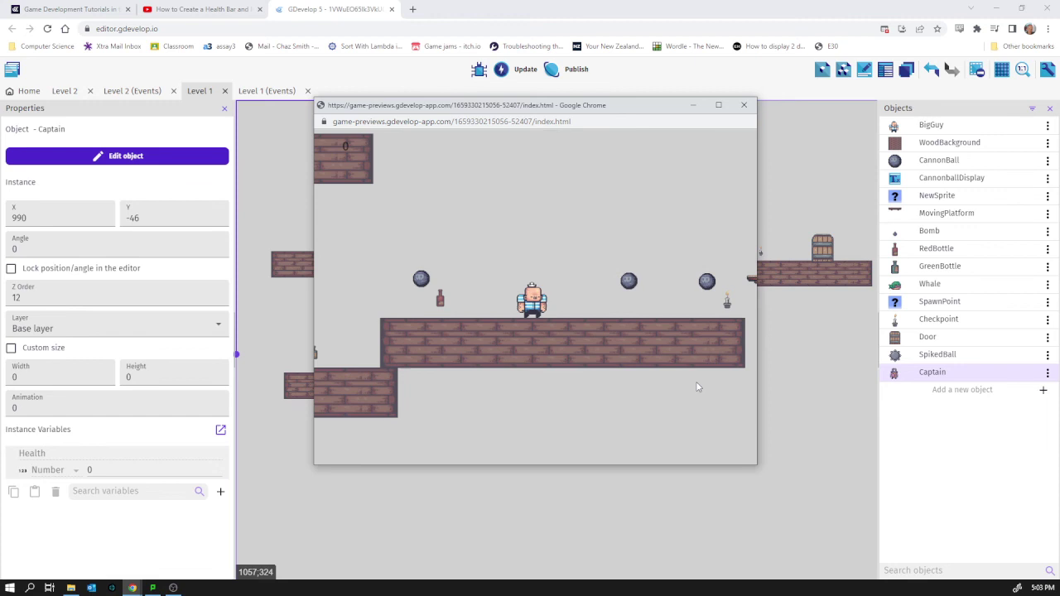
pyautogui.press('Right')
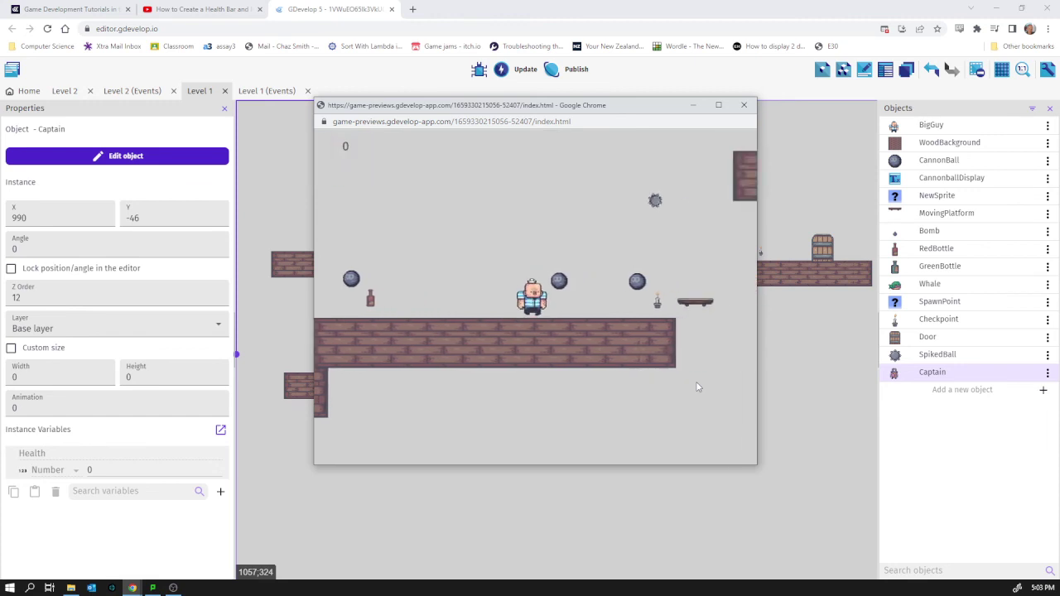
pyautogui.press('space')
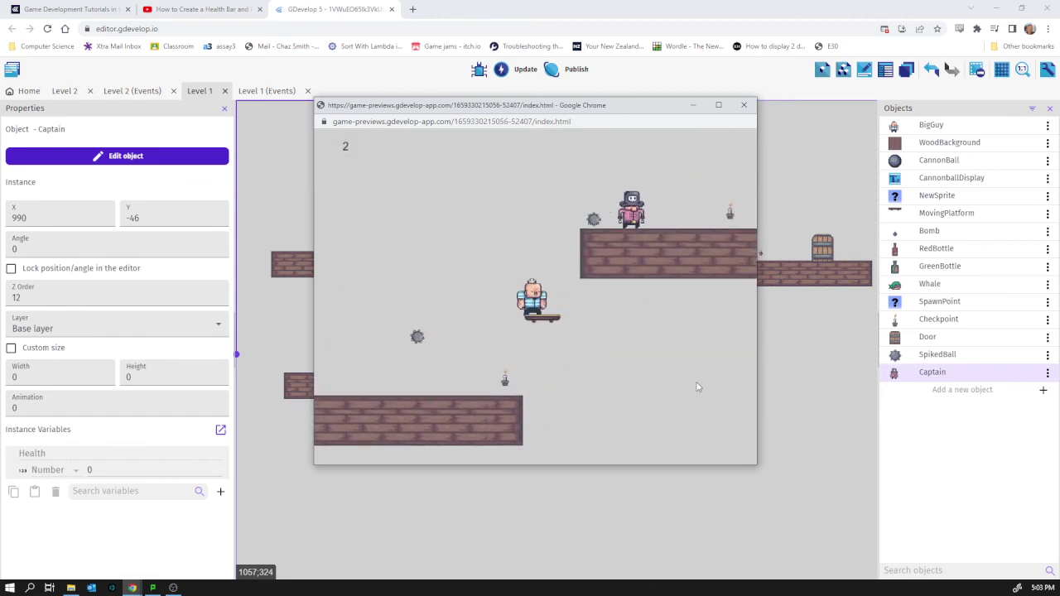
pyautogui.press('Right')
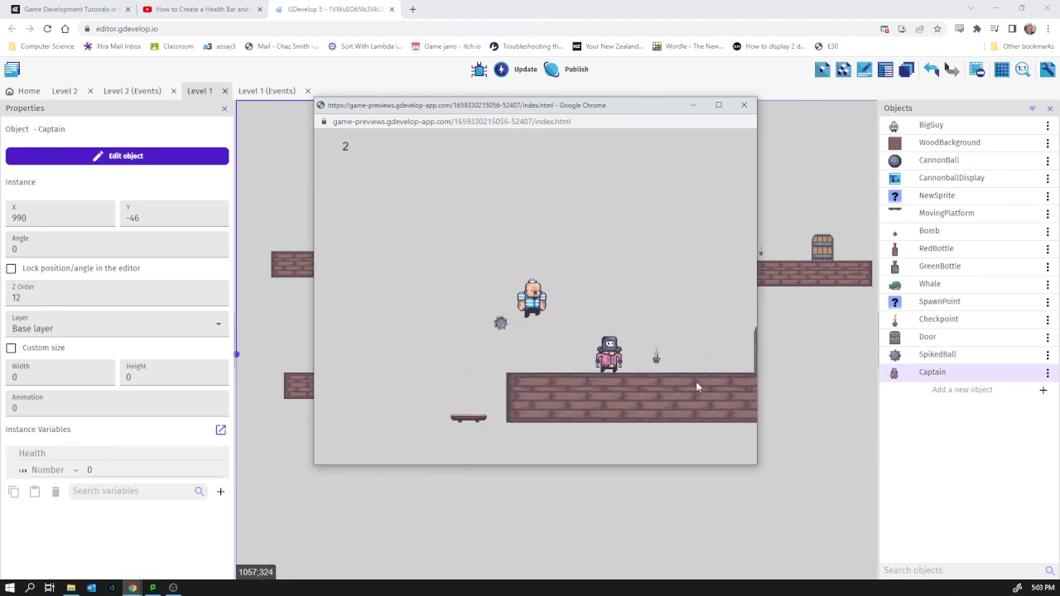
pyautogui.press('Right')
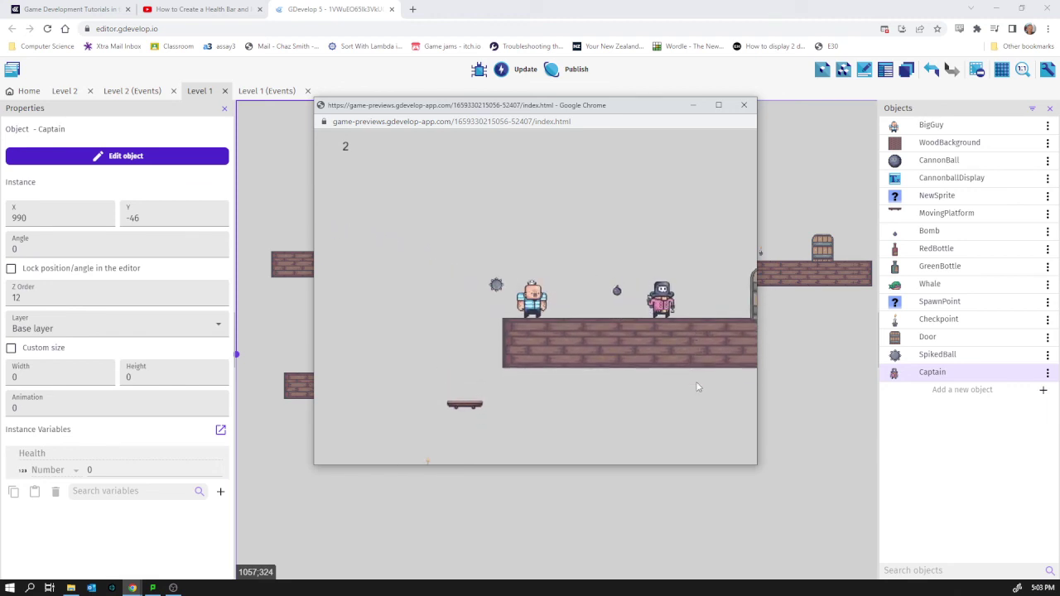